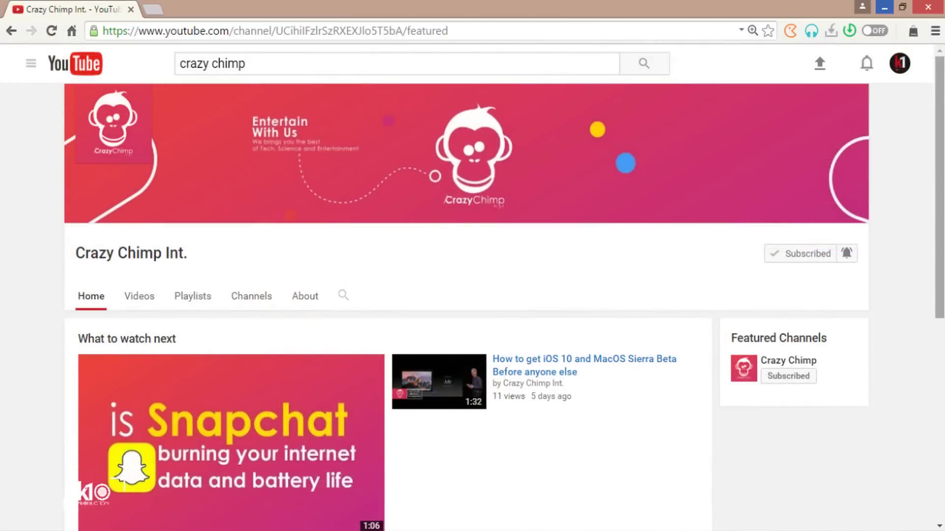
Step: Open the Snapchat battery and data video from the Crazy Chimp Int. channel's uploads and switch the player to theater mode
{"action": "scroll", "coordinate": [473, 295], "scroll_direction": "down", "scroll_amount": 2}
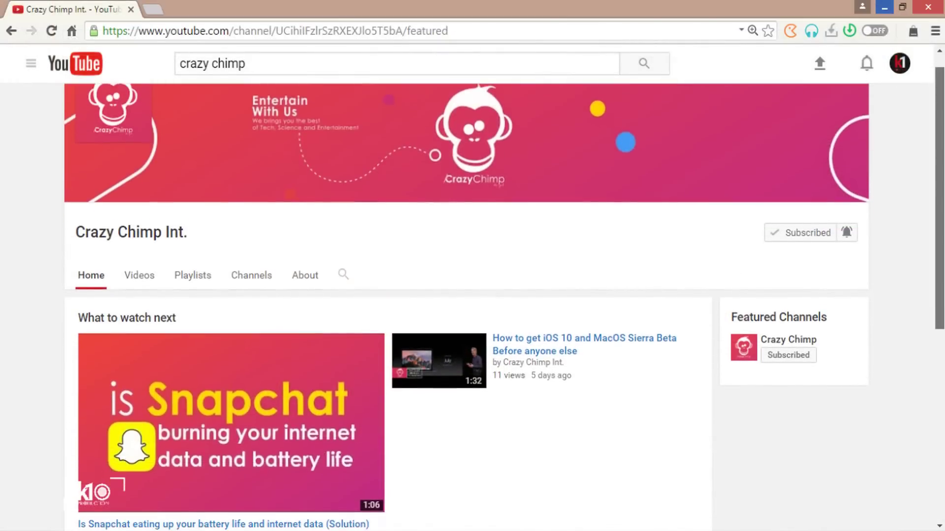
{"action": "scroll", "coordinate": [473, 296], "scroll_direction": "up", "scroll_amount": 1}
{"action": "scroll", "coordinate": [473, 295], "scroll_direction": "up", "scroll_amount": 2}
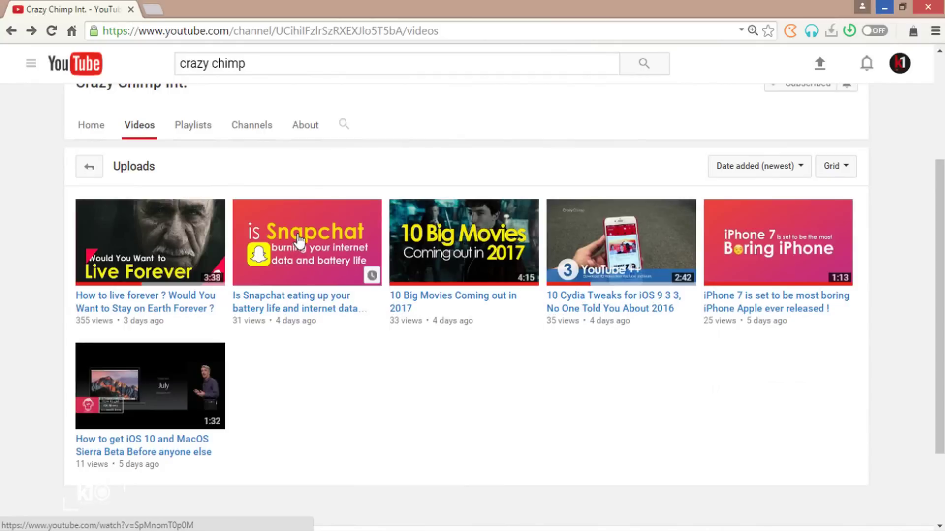
{"action": "left_click", "coordinate": [300, 242]}
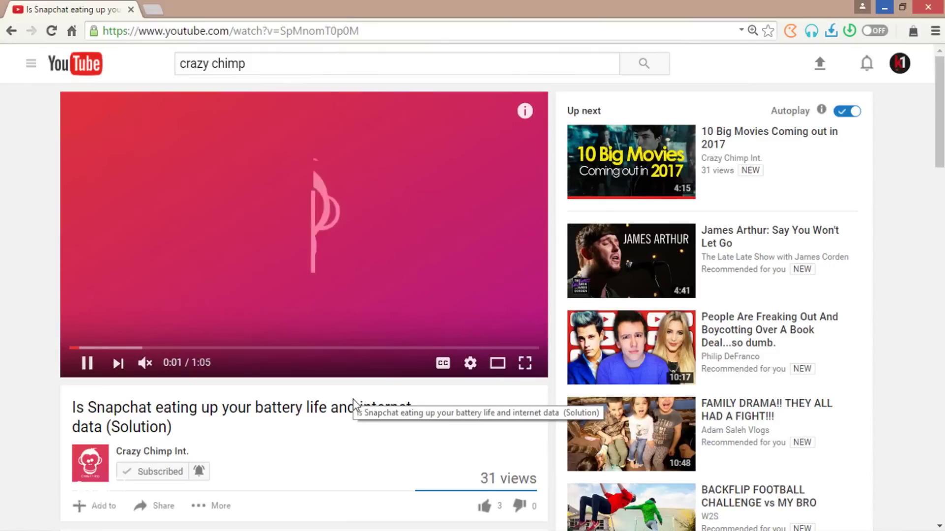
{"action": "left_click", "coordinate": [501, 364]}
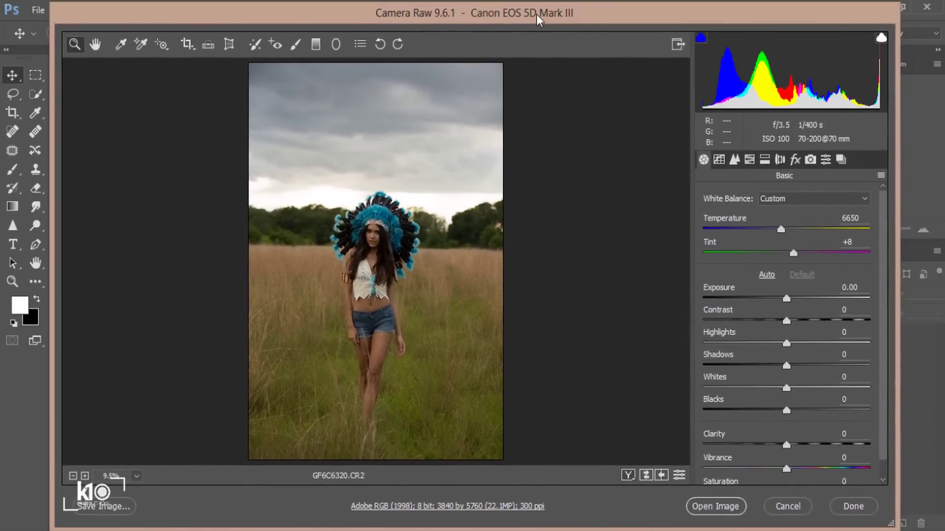
Step: Set the raw photo's Highlights to +100 and Shadows to +40, and open the image in Photoshop
{"action": "left_click_drag", "start_coordinate": [541, 18], "coordinate": [543, 17]}
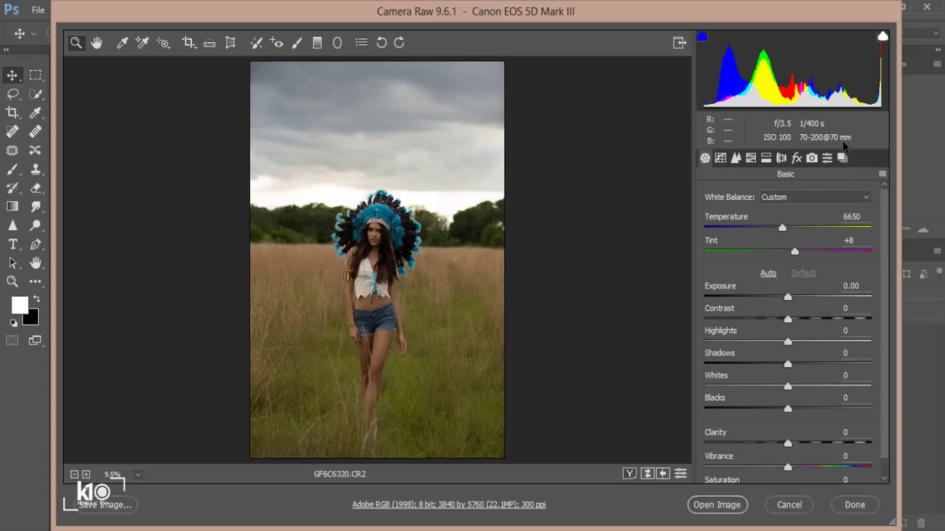
{"action": "left_click_drag", "start_coordinate": [886, 203], "coordinate": [885, 265]}
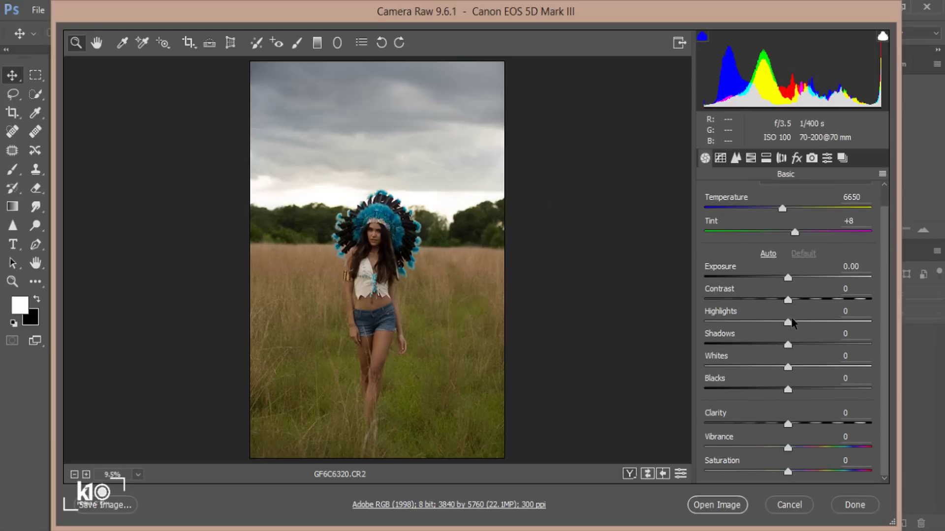
{"action": "left_click_drag", "start_coordinate": [788, 322], "coordinate": [928, 331]}
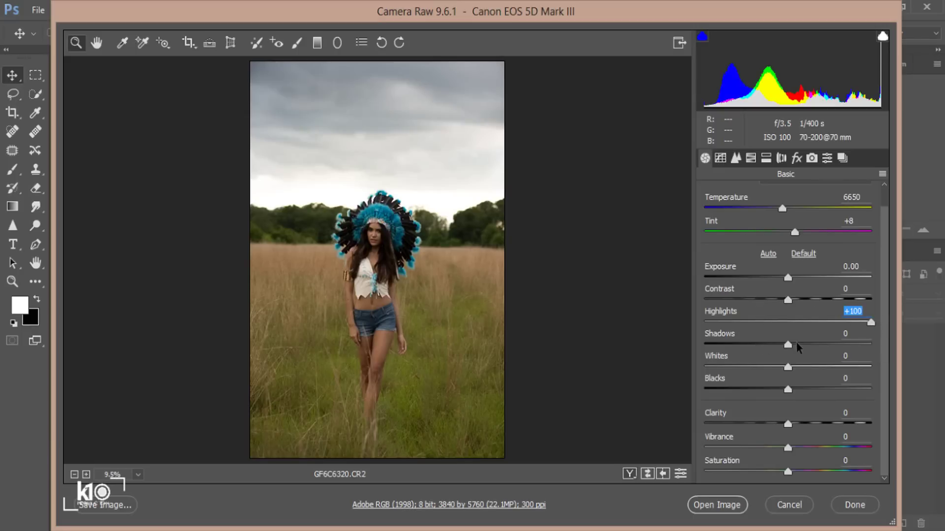
{"action": "left_click_drag", "start_coordinate": [801, 347], "coordinate": [822, 348]}
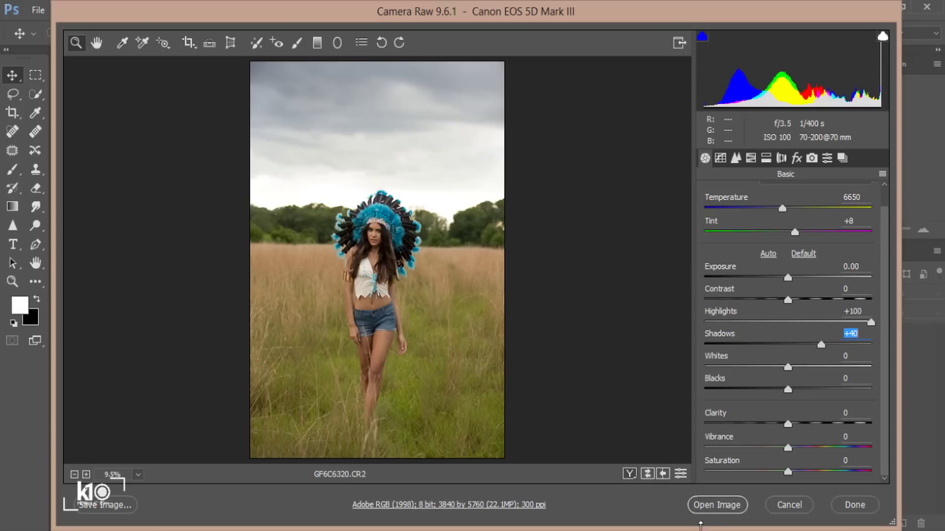
{"action": "left_click", "coordinate": [716, 505]}
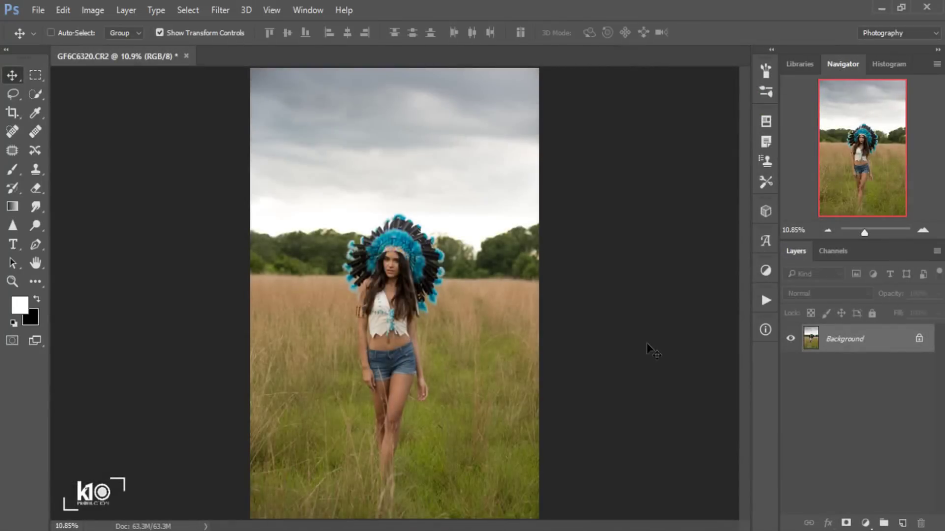
Step: Duplicate the Background layer and add a Hue/Saturation adjustment layer above the copy
{"action": "left_click_drag", "start_coordinate": [898, 340], "coordinate": [903, 523]}
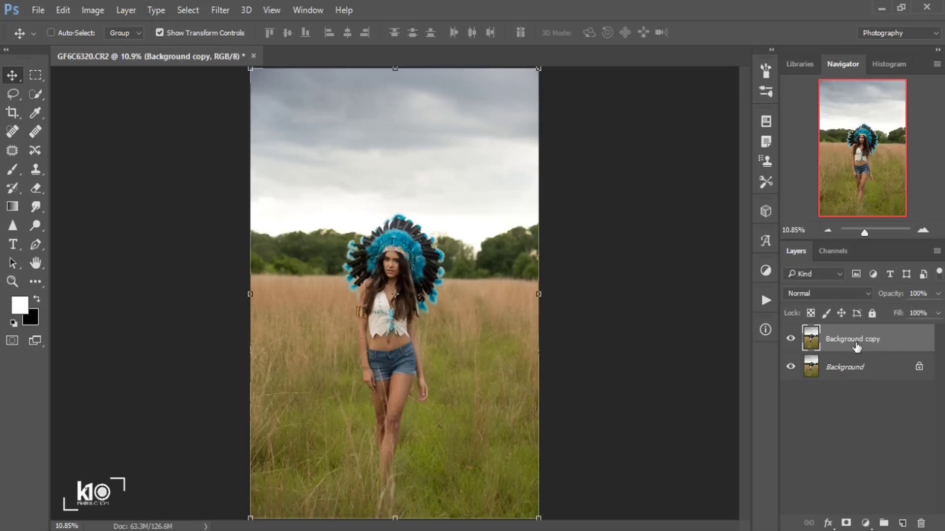
{"action": "key", "text": "i"}
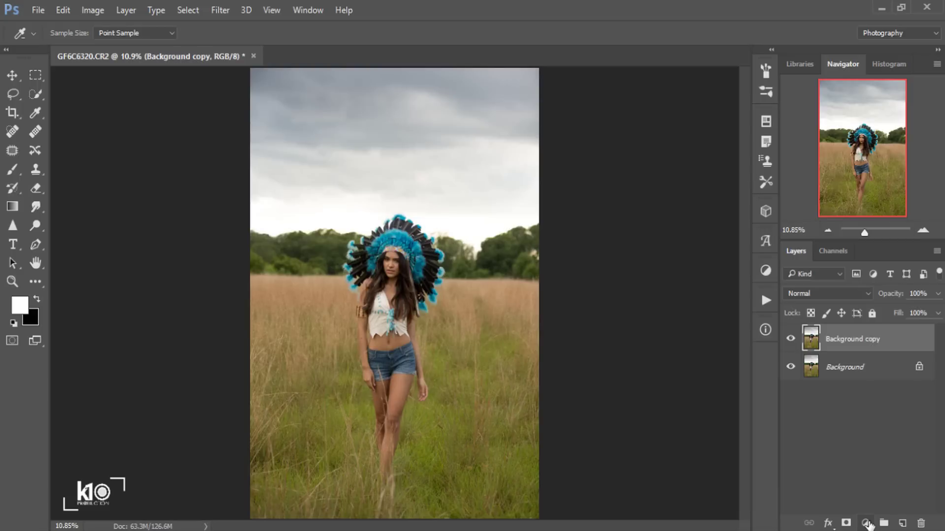
{"action": "left_click", "coordinate": [867, 524]}
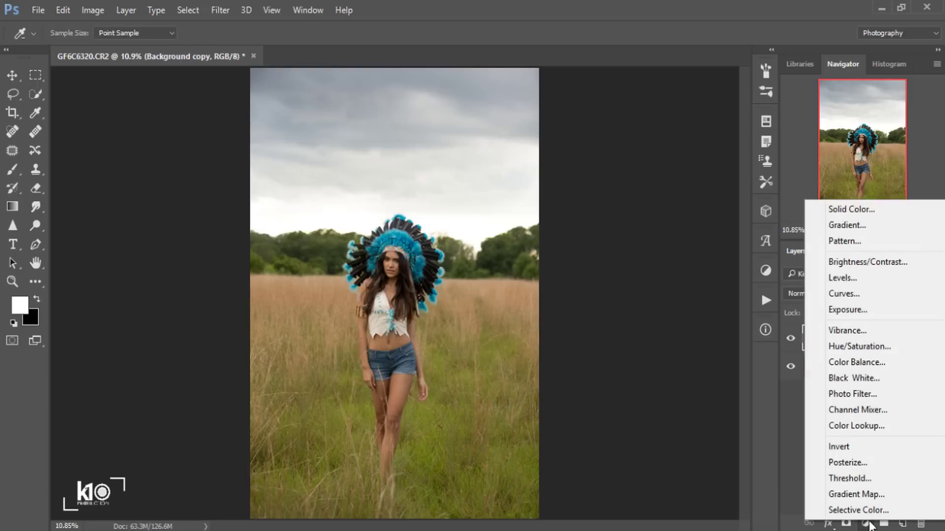
{"action": "left_click", "coordinate": [884, 348]}
{"action": "key", "text": "v"}
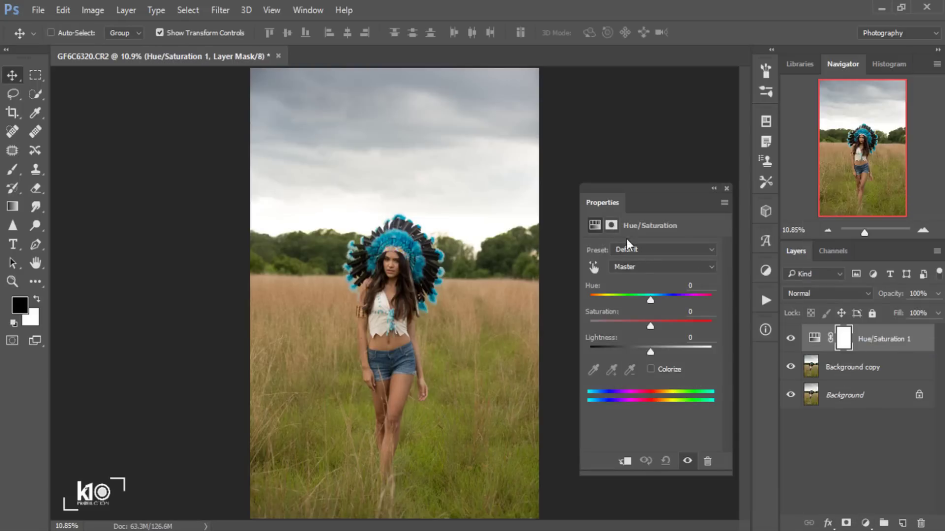
Step: Set the Hue of the Greens range to -35 in the Hue/Saturation adjustment
{"action": "left_click", "coordinate": [640, 267]}
{"action": "key", "text": "Escape"}
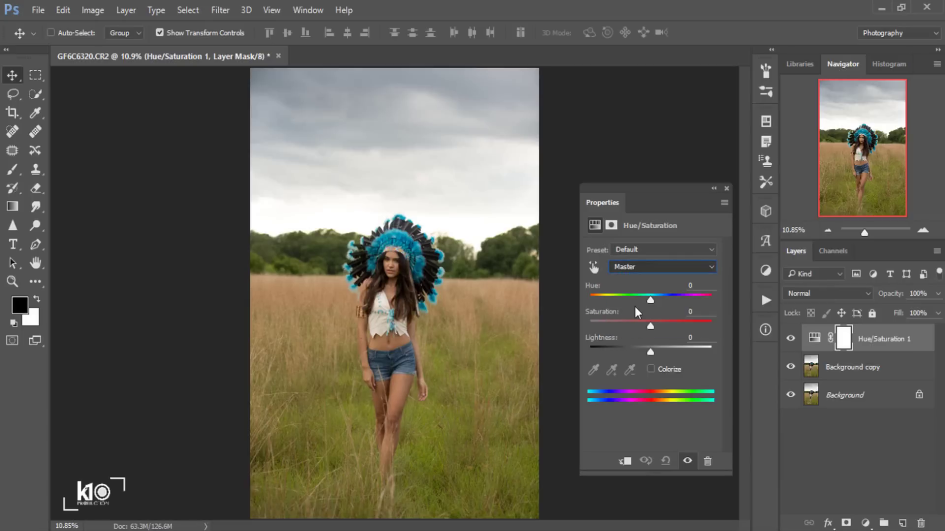
{"action": "key", "text": "Down"}
{"action": "key", "text": "Down"}
{"action": "key", "text": "Down"}
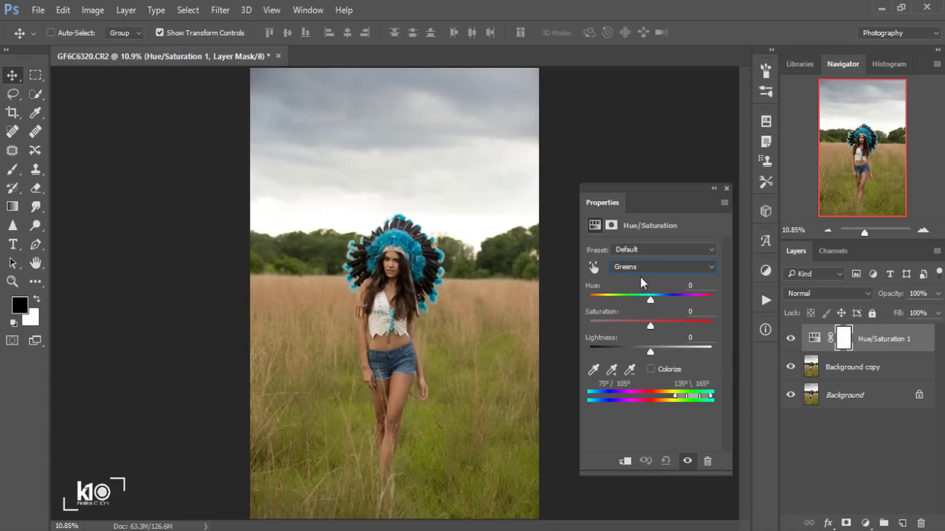
{"action": "left_click_drag", "start_coordinate": [639, 297], "coordinate": [628, 305]}
Step: Extend the Greens range by adding a color sample from the grass beside the woman, and close the adjustment's settings
{"action": "left_click", "coordinate": [593, 371]}
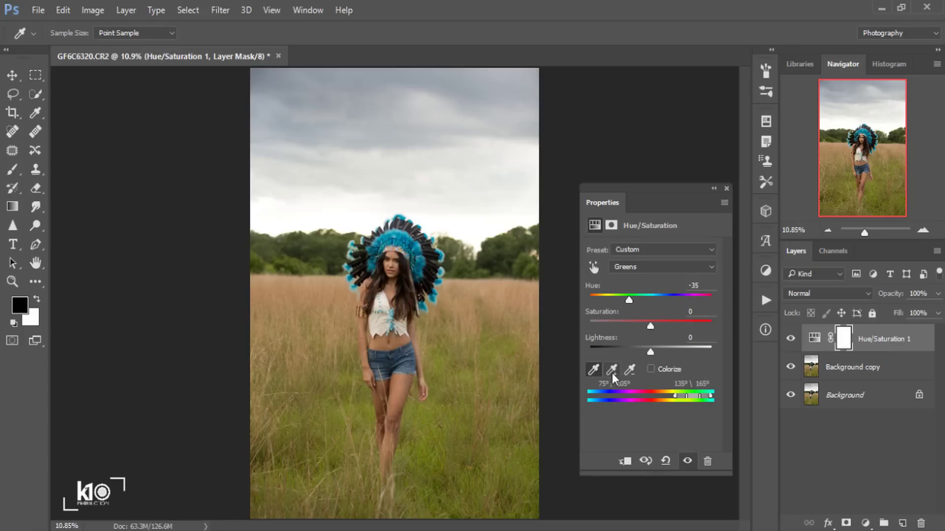
{"action": "left_click", "coordinate": [613, 373]}
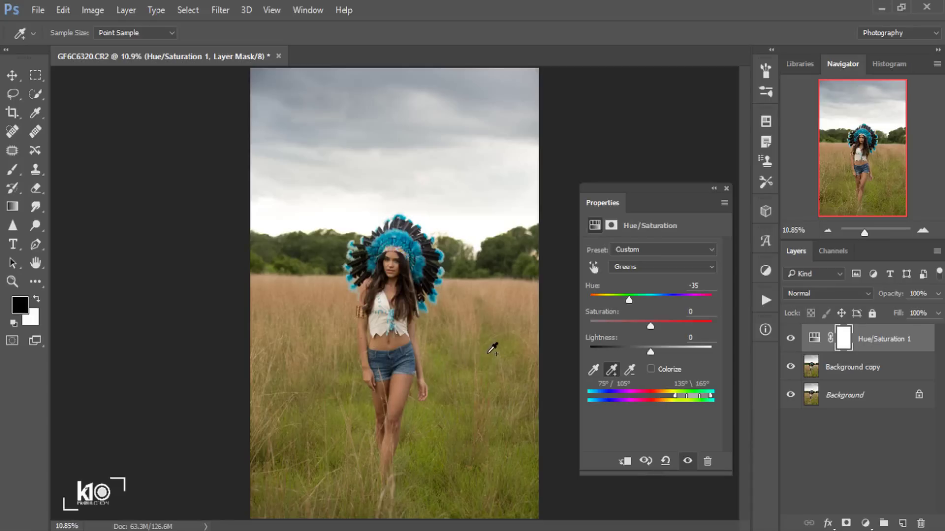
{"action": "left_click", "coordinate": [507, 349]}
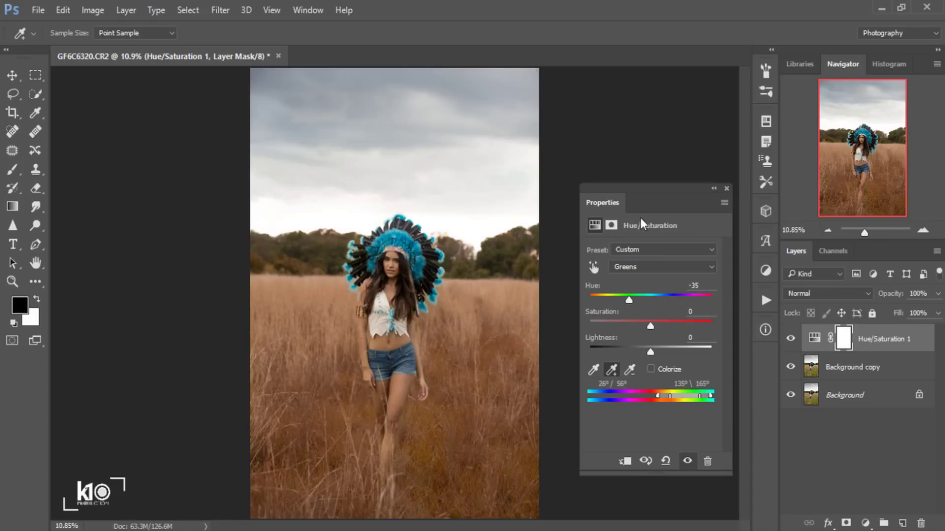
{"action": "left_click", "coordinate": [727, 188]}
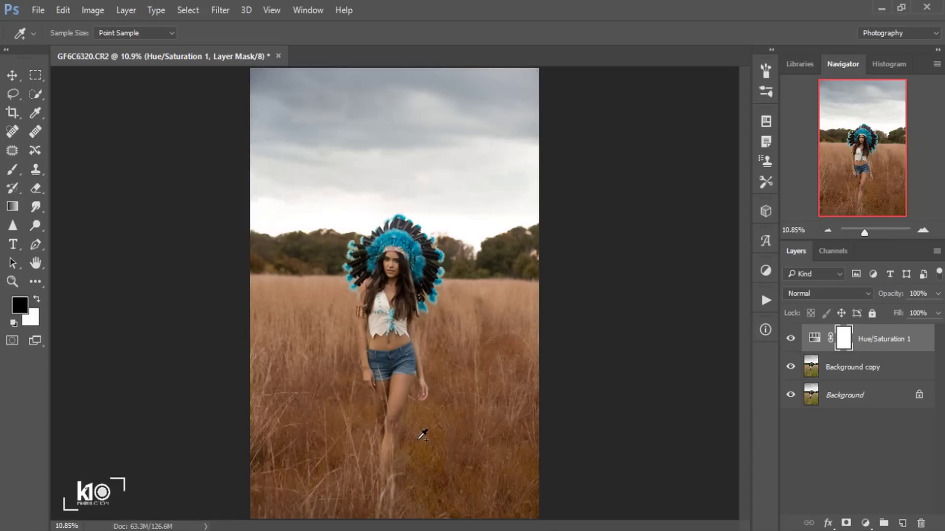
Step: Examine the recolored field up close, comparing the photo with and without the Hue/Saturation adjustment
{"action": "key", "text": "ctrl+plus"}
{"action": "key", "text": "ctrl+plus"}
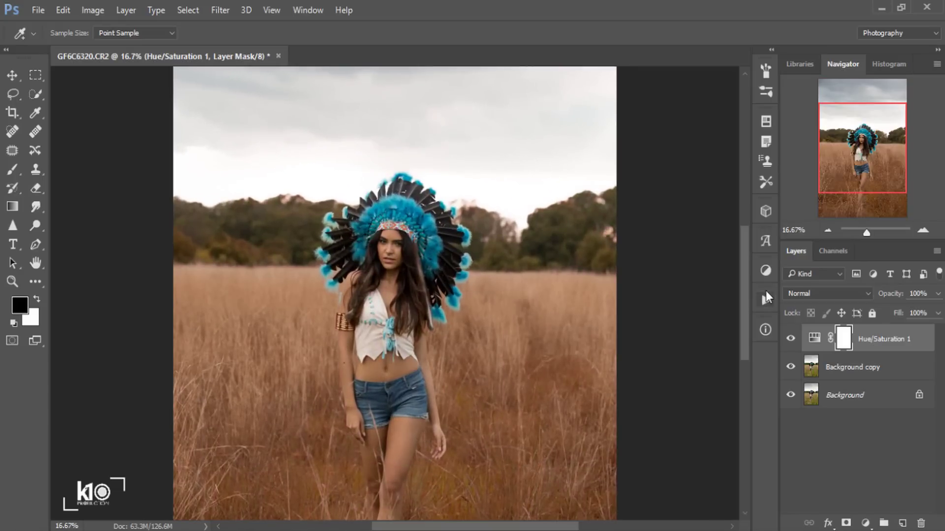
{"action": "left_click_drag", "start_coordinate": [879, 101], "coordinate": [879, 125]}
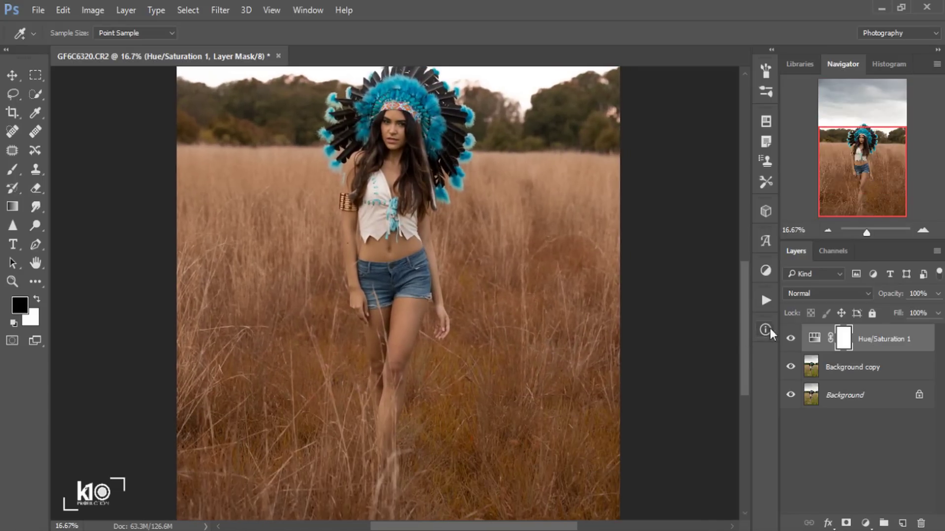
{"action": "left_click", "coordinate": [791, 340]}
{"action": "left_click", "coordinate": [791, 341]}
{"action": "left_click", "coordinate": [791, 340]}
{"action": "left_click", "coordinate": [790, 341]}
{"action": "key", "text": "ctrl+0"}
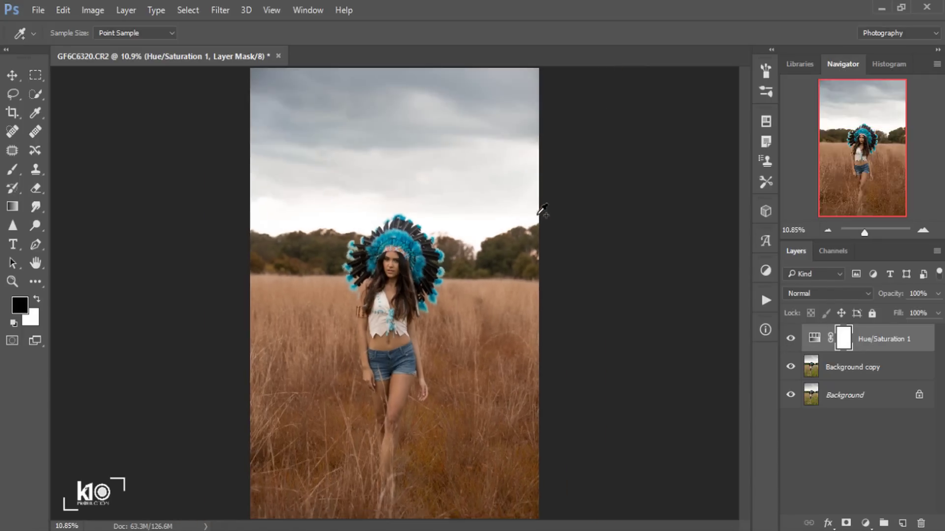
Step: Add a Curves adjustment layer, lift the RGB curve's black point and place a shadow point at input 53, output 50
{"action": "left_click", "coordinate": [866, 524]}
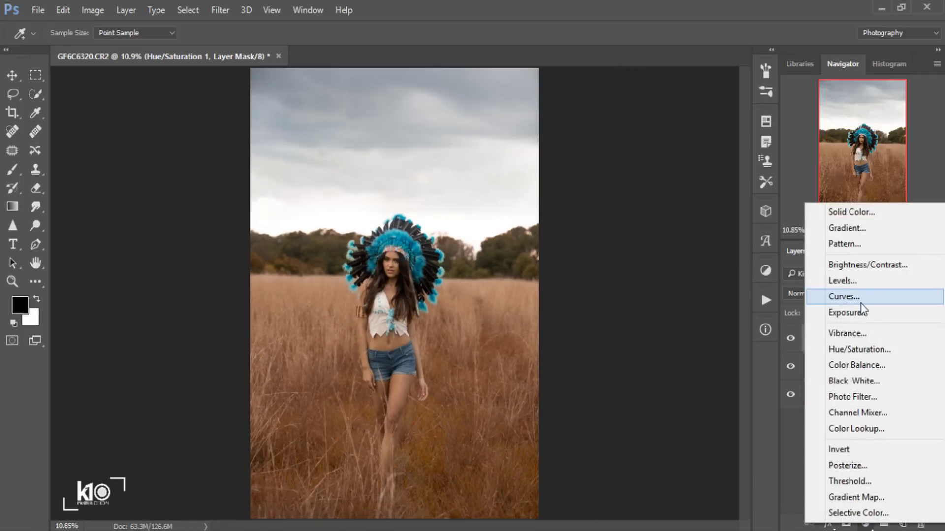
{"action": "left_click", "coordinate": [844, 297]}
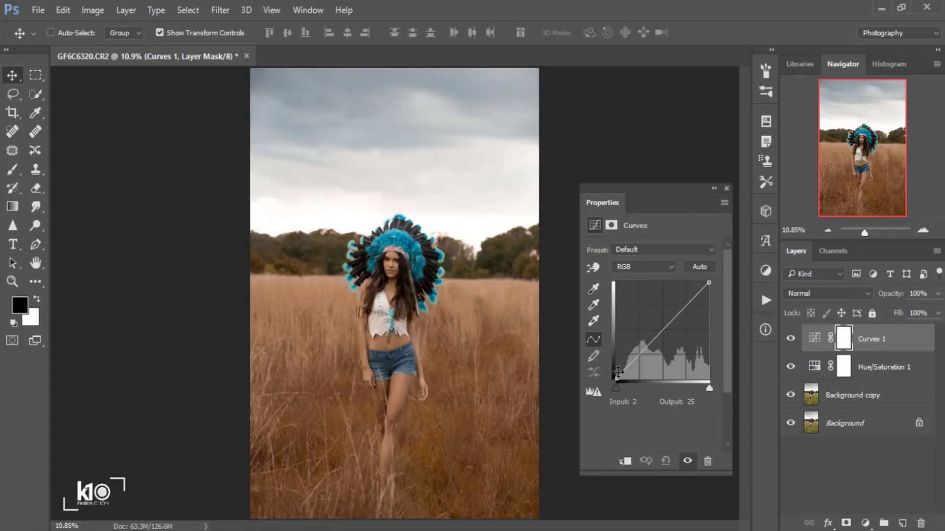
{"action": "left_click_drag", "start_coordinate": [616, 378], "coordinate": [636, 360]}
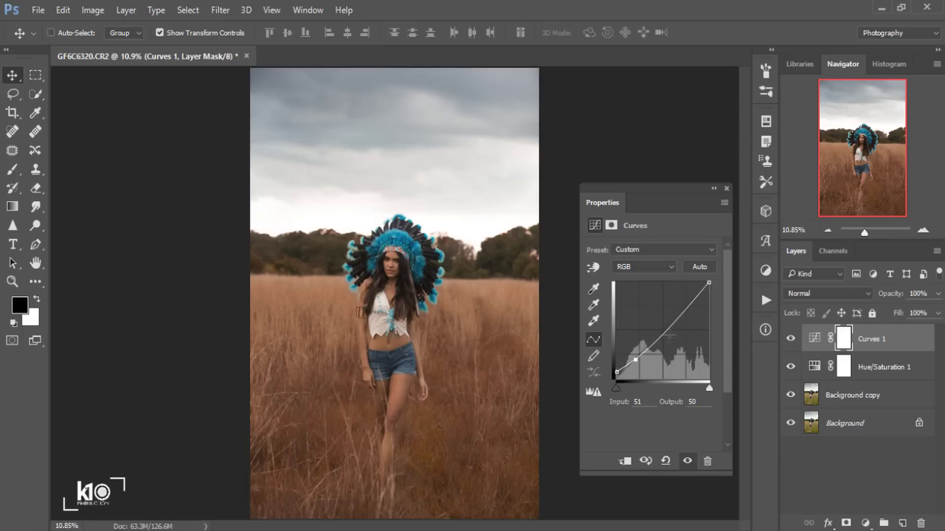
{"action": "left_click_drag", "start_coordinate": [634, 359], "coordinate": [637, 360]}
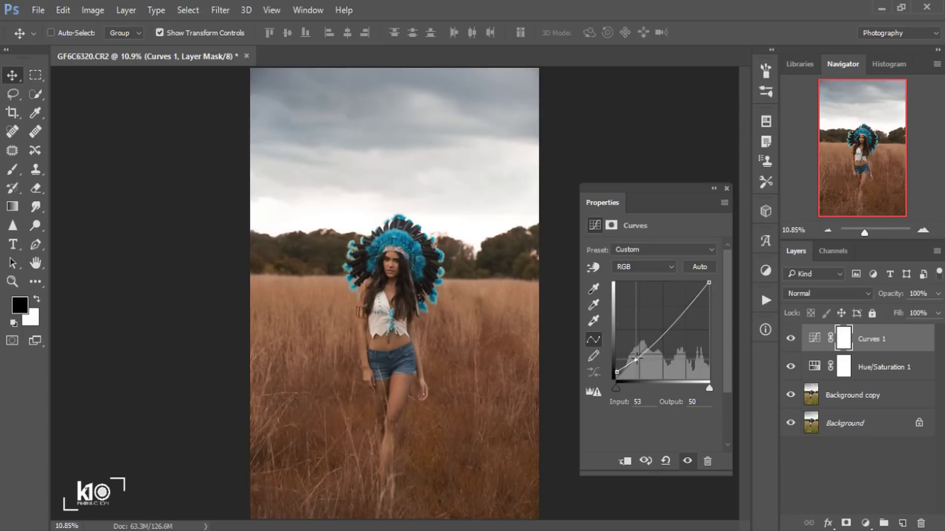
Step: Add slightly raised midtone and highlight points to the RGB curve, and set the black point's output to 23
{"action": "left_click", "coordinate": [662, 331]}
{"action": "left_click_drag", "start_coordinate": [663, 331], "coordinate": [662, 329]}
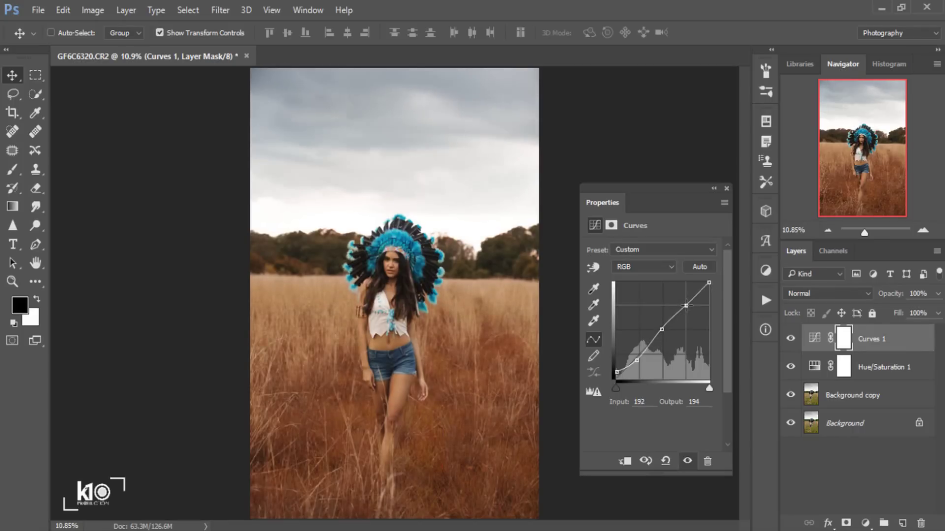
{"action": "left_click", "coordinate": [686, 303]}
{"action": "mouse_move", "coordinate": [686, 302]}
{"action": "left_mouse_down"}
{"action": "mouse_move", "coordinate": [686, 320]}
{"action": "mouse_move", "coordinate": [686, 301]}
{"action": "left_mouse_up"}
{"action": "left_click", "coordinate": [616, 372]}
{"action": "mouse_move", "coordinate": [613, 371]}
{"action": "left_mouse_down"}
{"action": "mouse_move", "coordinate": [609, 357]}
{"action": "mouse_move", "coordinate": [601, 370]}
{"action": "left_mouse_up"}
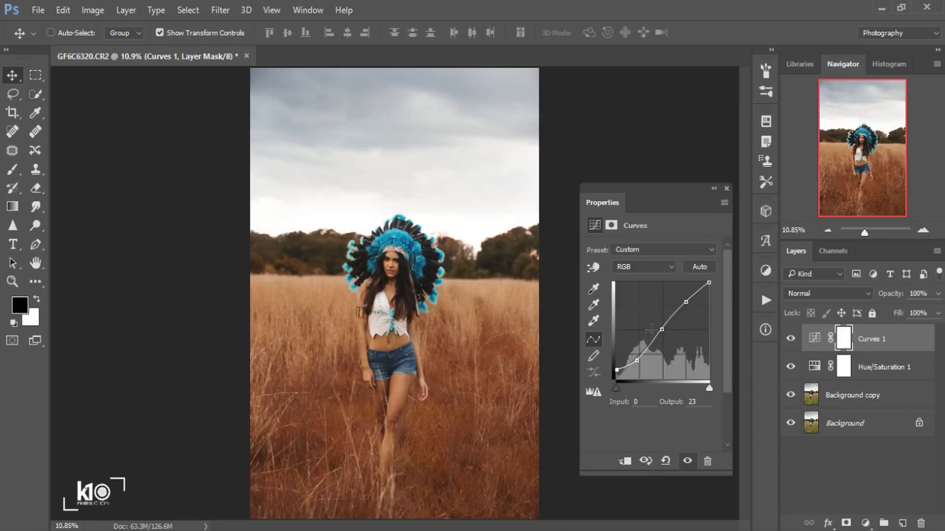
{"action": "left_click", "coordinate": [728, 188]}
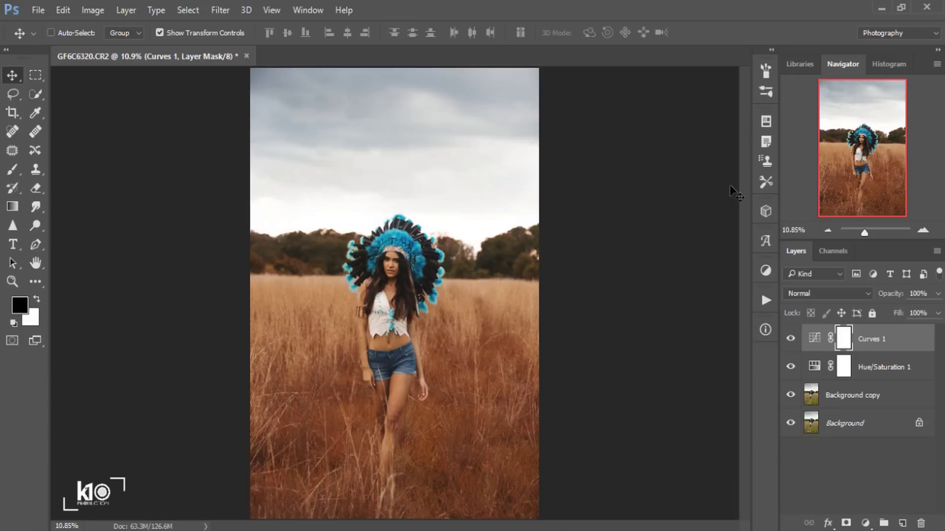
Step: Compare the photo with and without the Curves adjustment
{"action": "left_click", "coordinate": [789, 338]}
{"action": "left_click", "coordinate": [789, 337]}
{"action": "left_click", "coordinate": [789, 337]}
{"action": "left_click", "coordinate": [789, 337]}
Step: Add a Brightness/Contrast adjustment layer with Brightness set to 10
{"action": "left_click", "coordinate": [865, 525]}
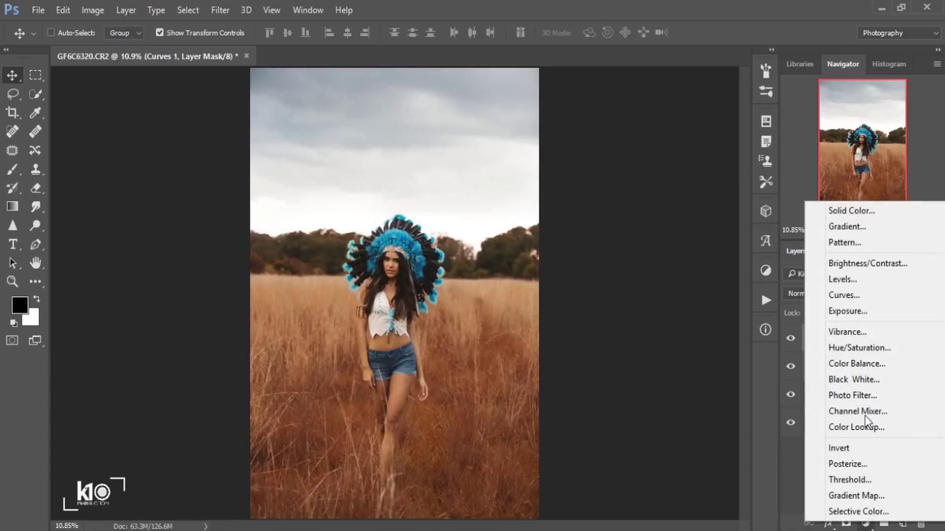
{"action": "left_click", "coordinate": [880, 261]}
{"action": "left_click_drag", "start_coordinate": [662, 283], "coordinate": [657, 285]}
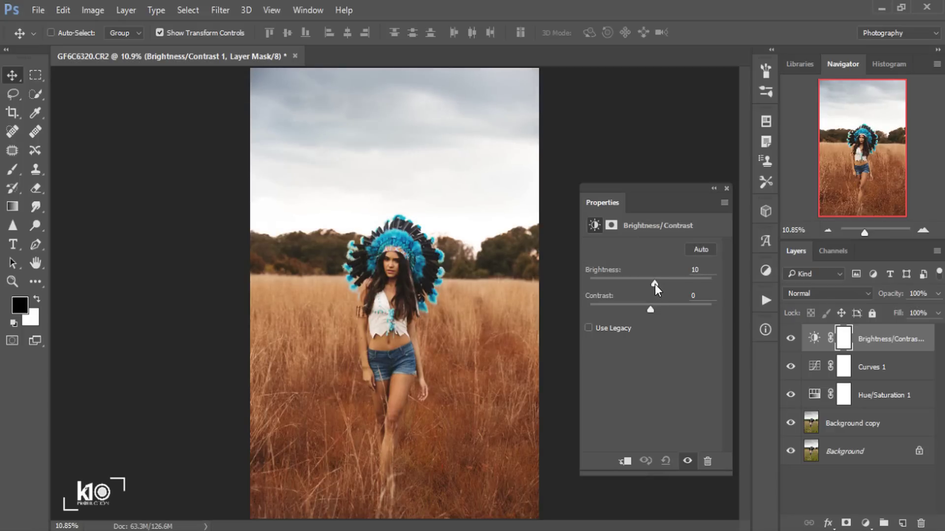
{"action": "left_click", "coordinate": [726, 188]}
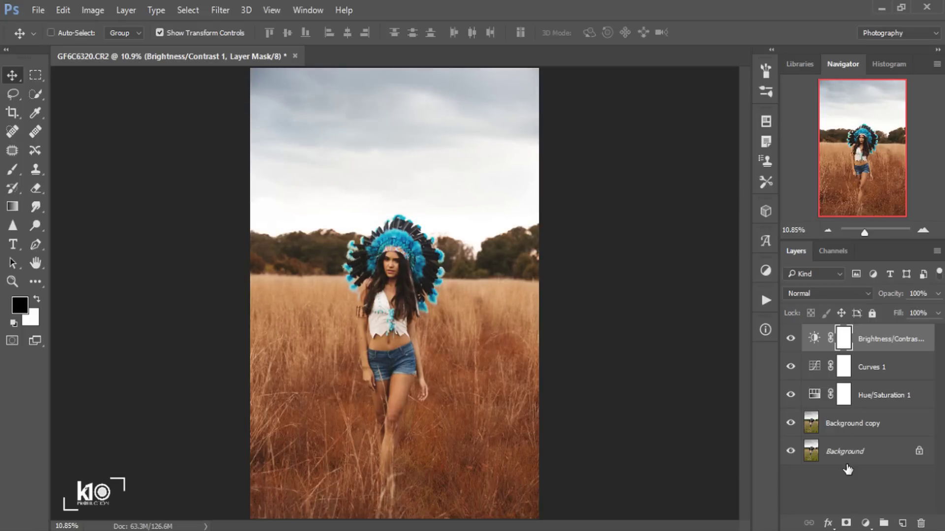
Step: Add a Solid Color fill layer in black (000000) above the Brightness/Contrast adjustment
{"action": "left_click", "coordinate": [865, 523]}
{"action": "left_click", "coordinate": [861, 209]}
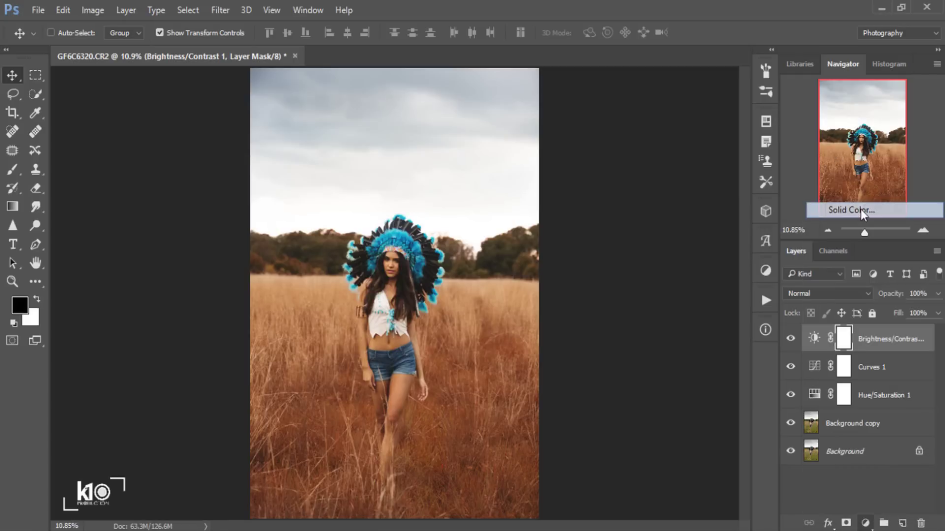
{"action": "type", "text": "000000"}
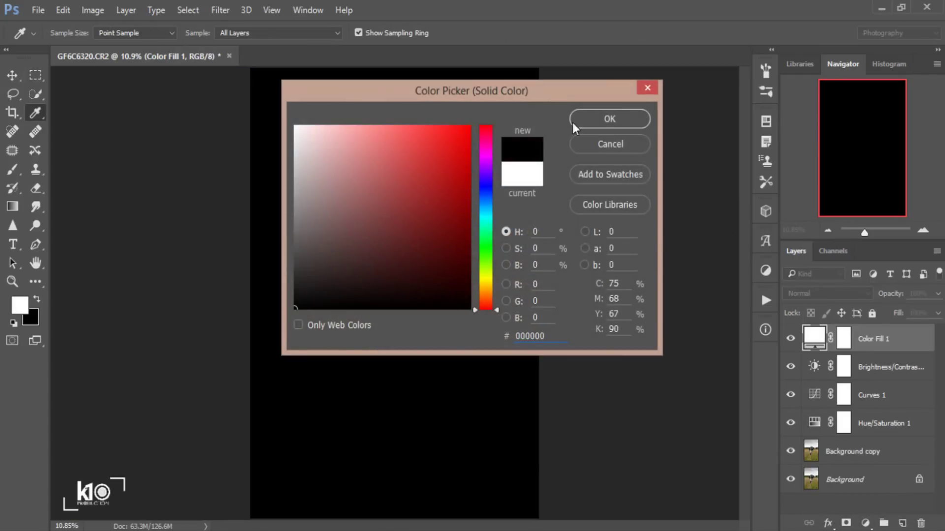
{"action": "left_click", "coordinate": [616, 118]}
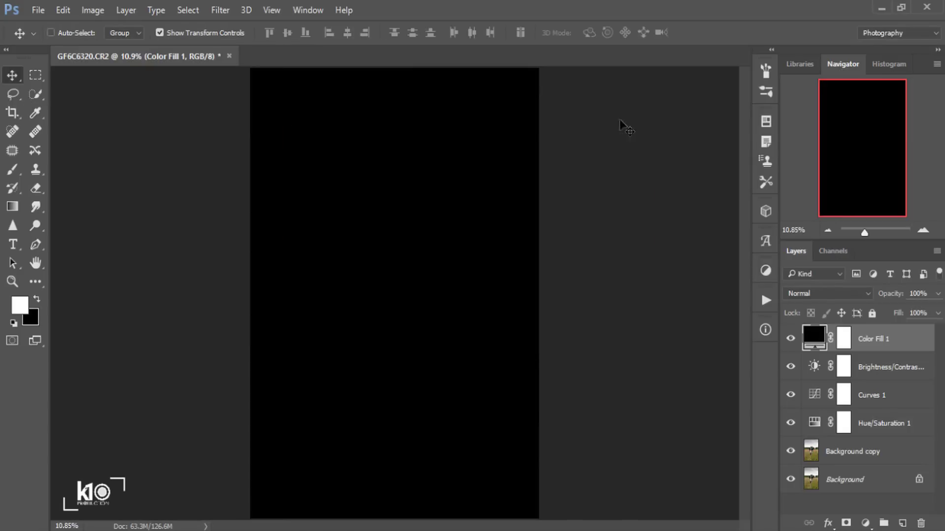
Step: Lower the black Color Fill layer's opacity to 25%
{"action": "left_click", "coordinate": [938, 294]}
{"action": "left_click", "coordinate": [937, 294]}
{"action": "left_click_drag", "start_coordinate": [886, 313], "coordinate": [887, 308]}
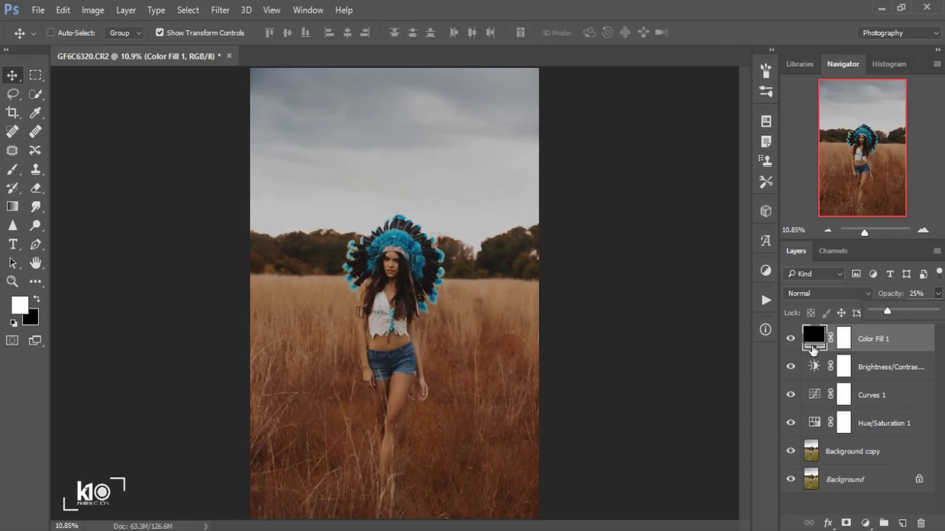
Step: Paint black on the Color Fill mask with a soft 3000 px brush across the middle of the photo, and compare with the layer hidden
{"action": "left_click", "coordinate": [845, 347]}
{"action": "key", "text": "x"}
{"action": "left_click", "coordinate": [845, 347]}
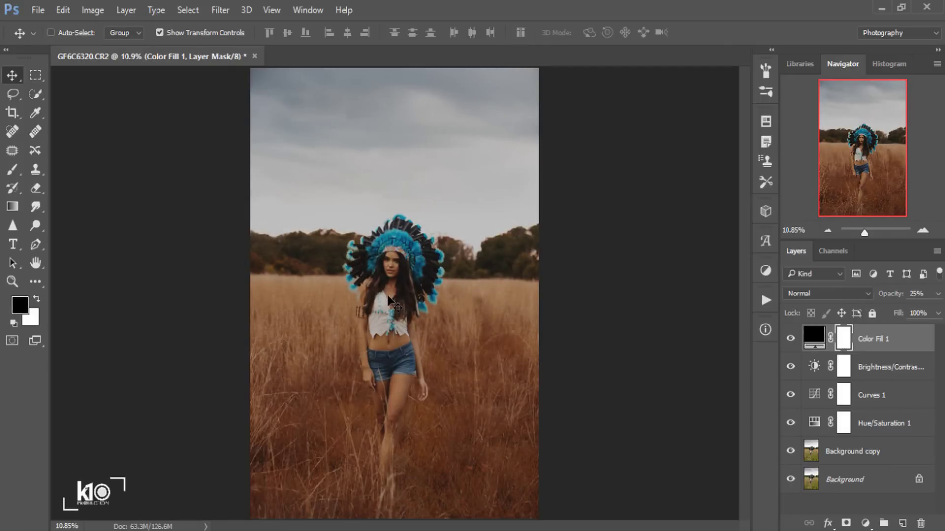
{"action": "left_click", "coordinate": [8, 167]}
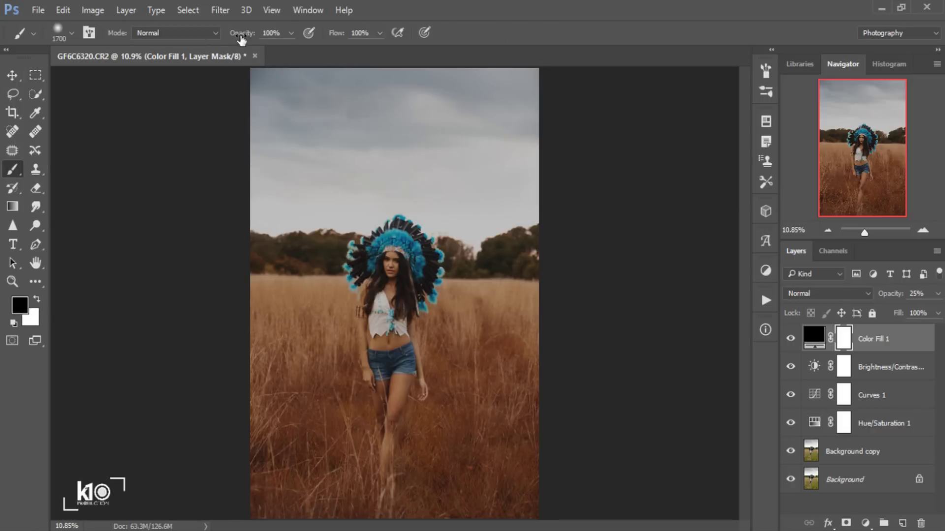
{"action": "right_click", "coordinate": [406, 190]}
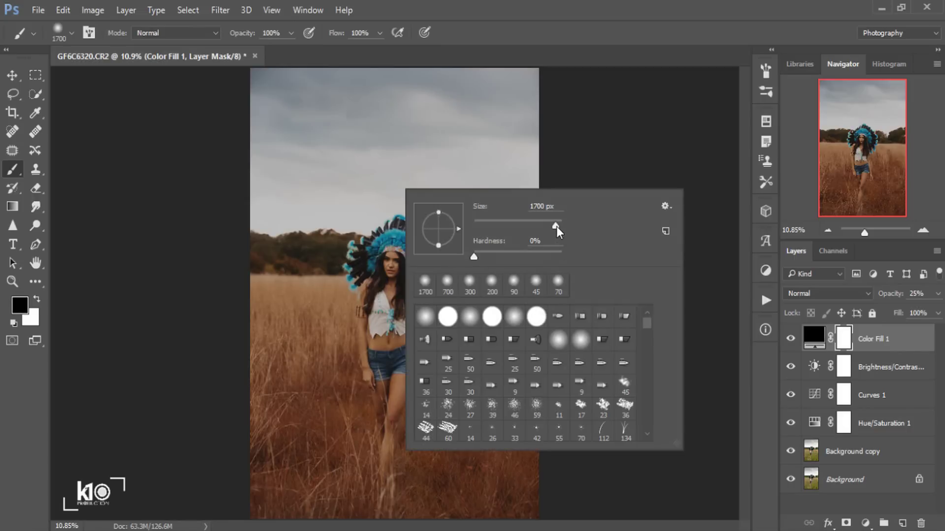
{"action": "left_click_drag", "start_coordinate": [557, 226], "coordinate": [557, 227]}
{"action": "left_click", "coordinate": [604, 34]}
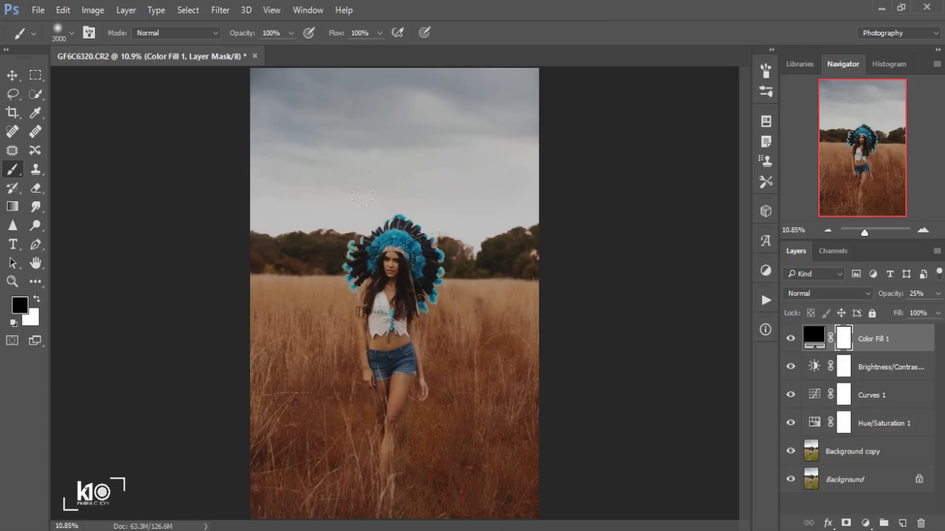
{"action": "mouse_move", "coordinate": [305, 211]}
{"action": "left_mouse_down"}
{"action": "mouse_move", "coordinate": [295, 275]}
{"action": "mouse_move", "coordinate": [334, 221]}
{"action": "mouse_move", "coordinate": [419, 271]}
{"action": "mouse_move", "coordinate": [490, 199]}
{"action": "mouse_move", "coordinate": [517, 199]}
{"action": "left_mouse_up"}
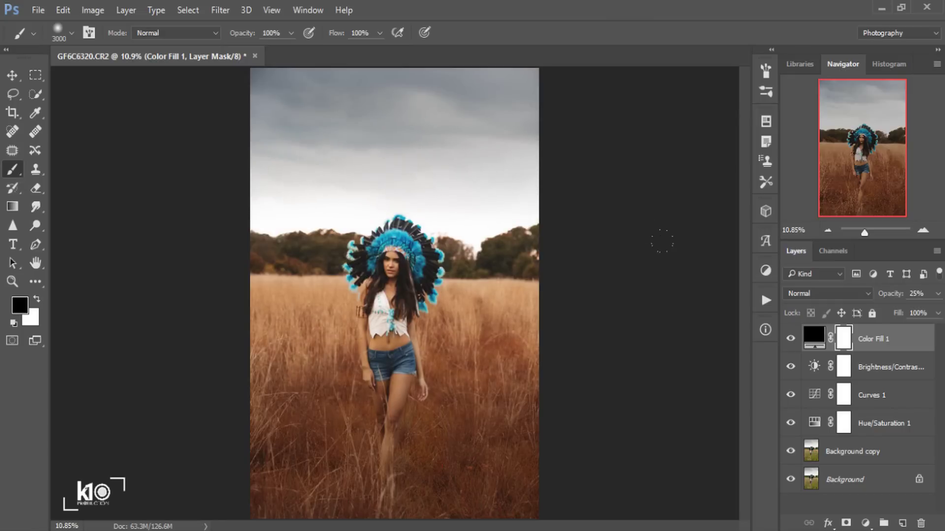
{"action": "left_click", "coordinate": [789, 338]}
{"action": "left_click", "coordinate": [790, 339]}
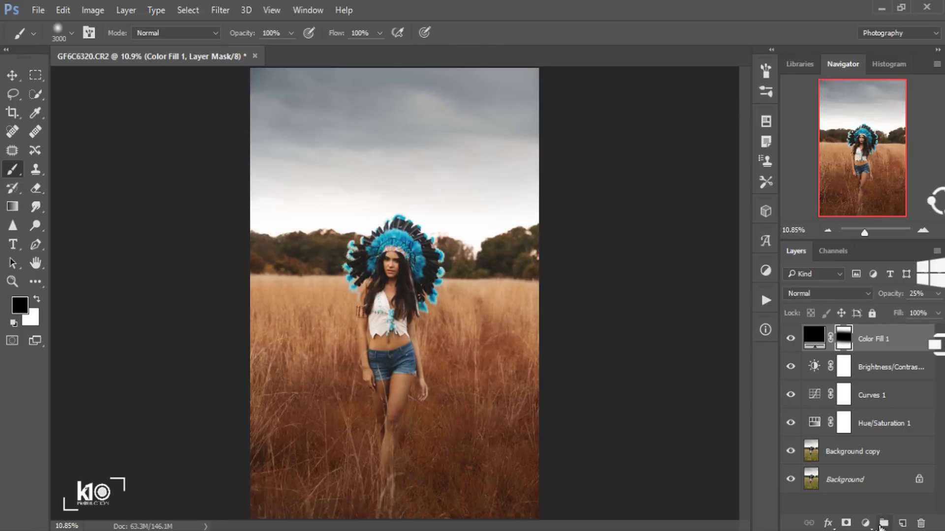
Step: Add a Color Lookup adjustment layer using the 3DLUT file Kodak 5218 Kodak 2395 (by Adobe).cube
{"action": "left_click", "coordinate": [865, 524]}
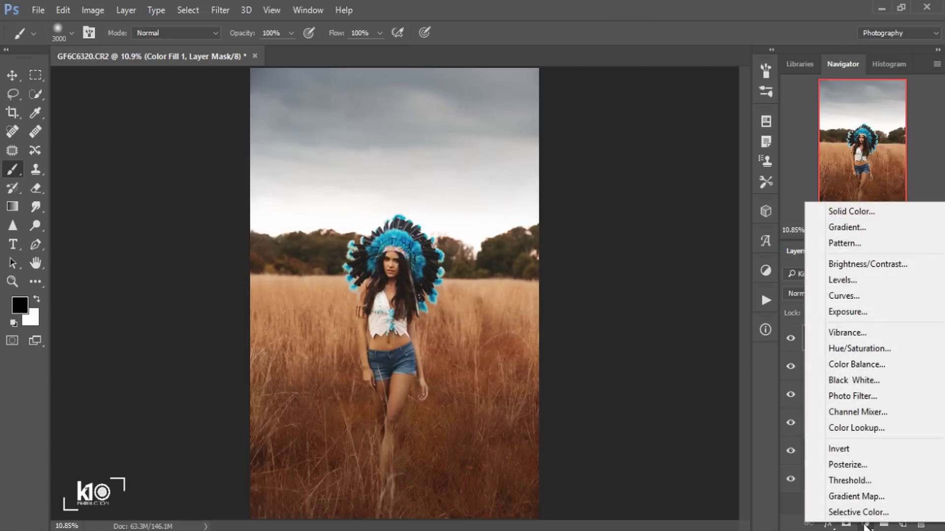
{"action": "left_click", "coordinate": [871, 429]}
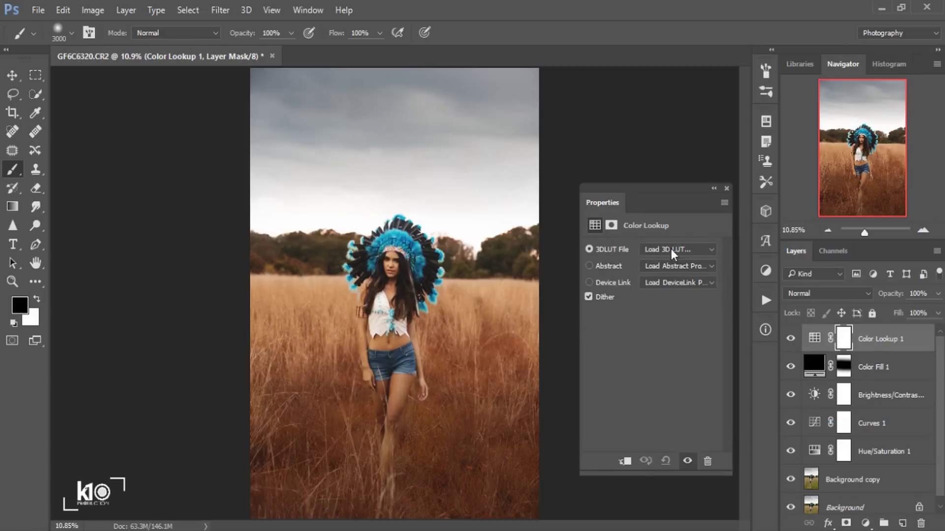
{"action": "left_click", "coordinate": [672, 249]}
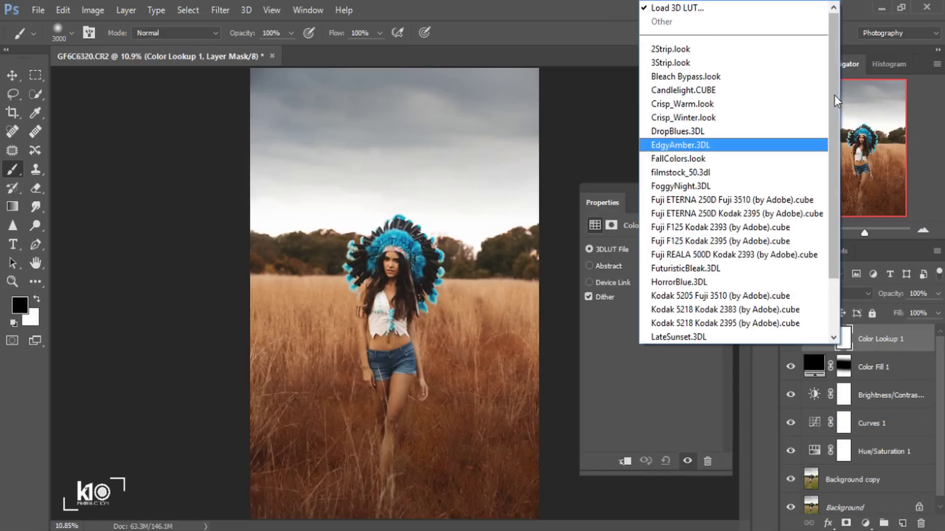
{"action": "left_click_drag", "start_coordinate": [832, 98], "coordinate": [782, 231]}
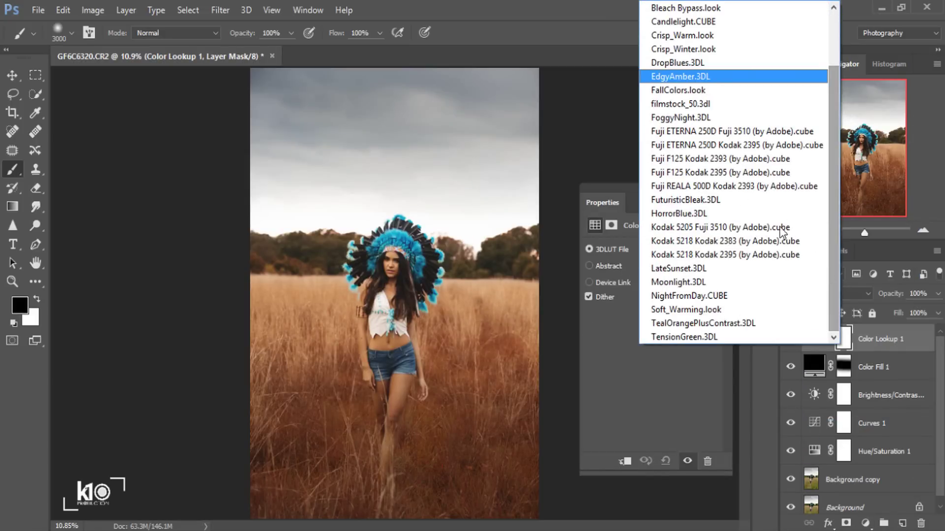
{"action": "left_click", "coordinate": [687, 255]}
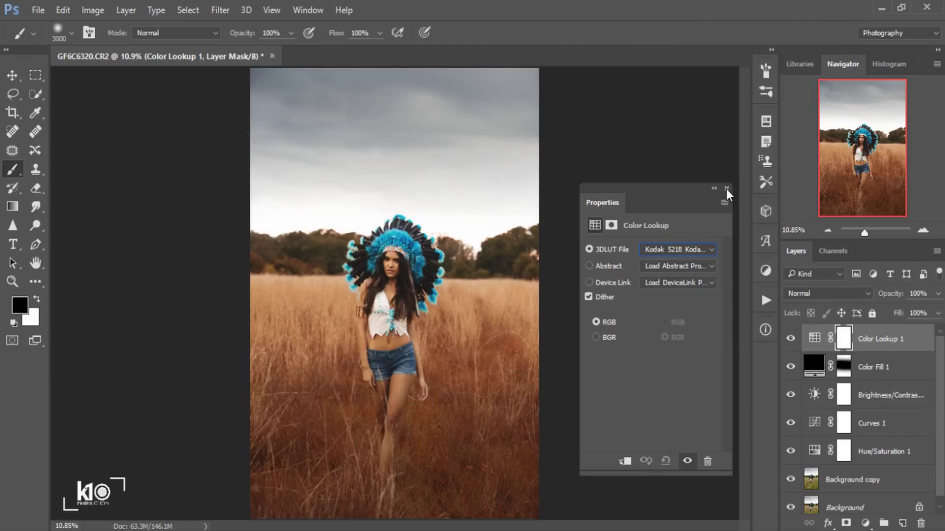
{"action": "left_click", "coordinate": [727, 189]}
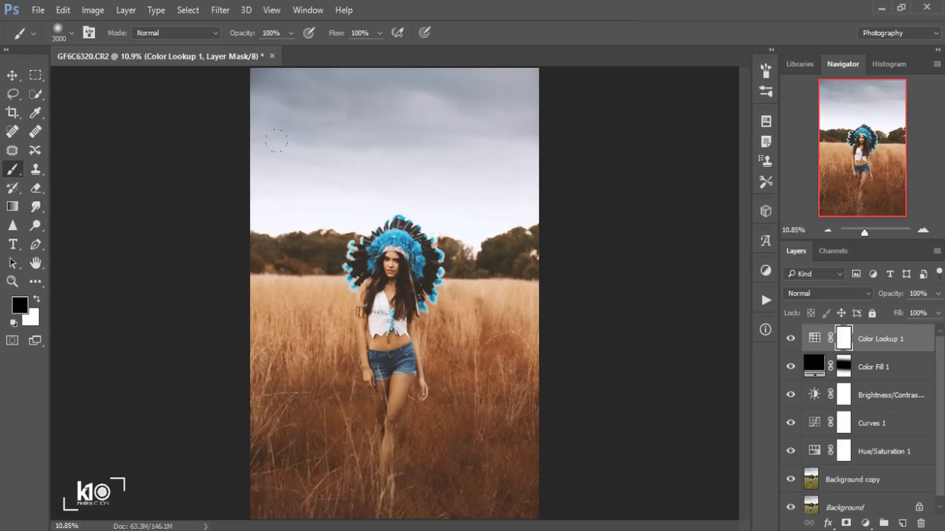
Step: Reduce the Color Lookup layer's opacity to 18% and compare the photo with and without it
{"action": "left_click", "coordinate": [938, 293]}
{"action": "left_click", "coordinate": [883, 311]}
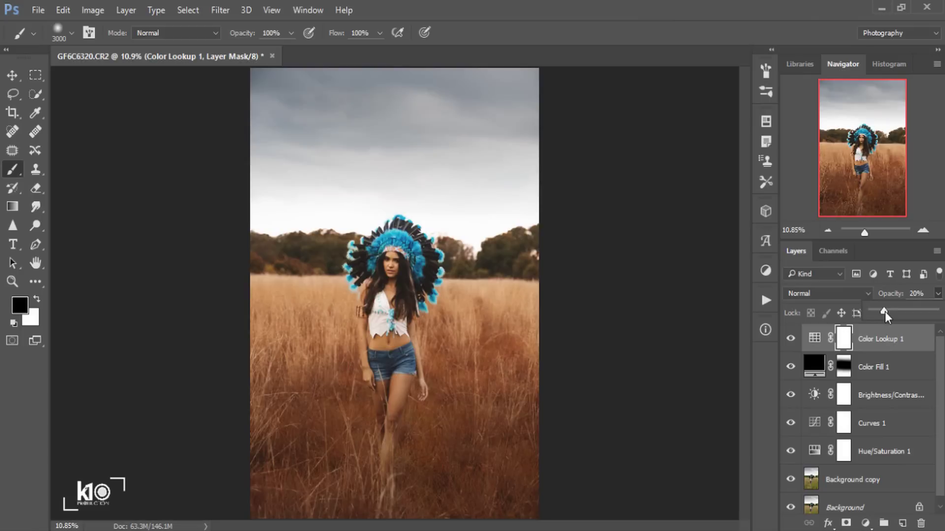
{"action": "left_click", "coordinate": [790, 340]}
{"action": "left_click", "coordinate": [791, 340]}
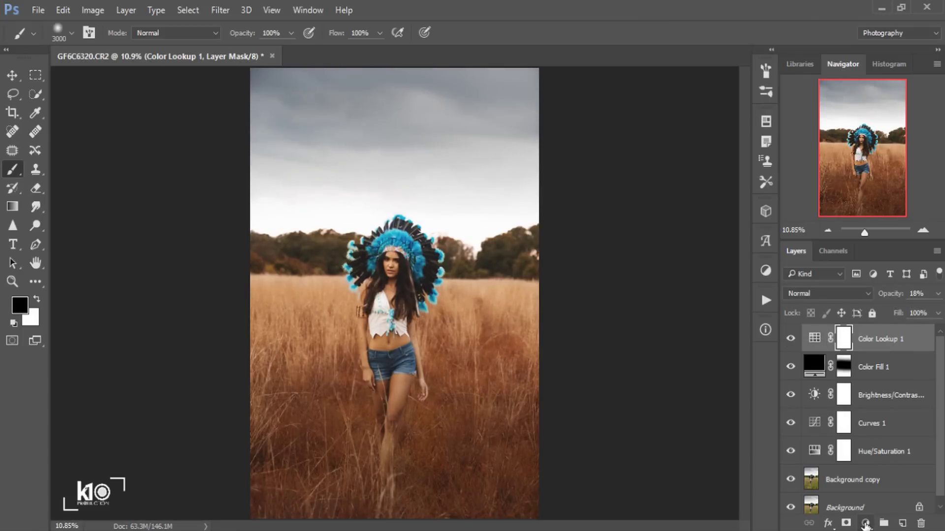
Step: Add a Selective Color adjustment layer and increase Cyan in the Reds
{"action": "left_click", "coordinate": [865, 524]}
{"action": "left_click", "coordinate": [855, 510]}
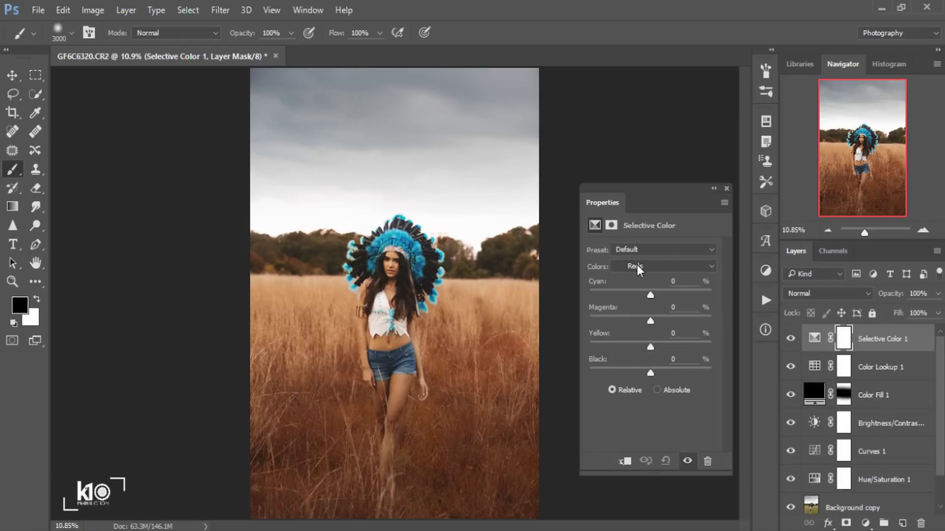
{"action": "left_click", "coordinate": [637, 265]}
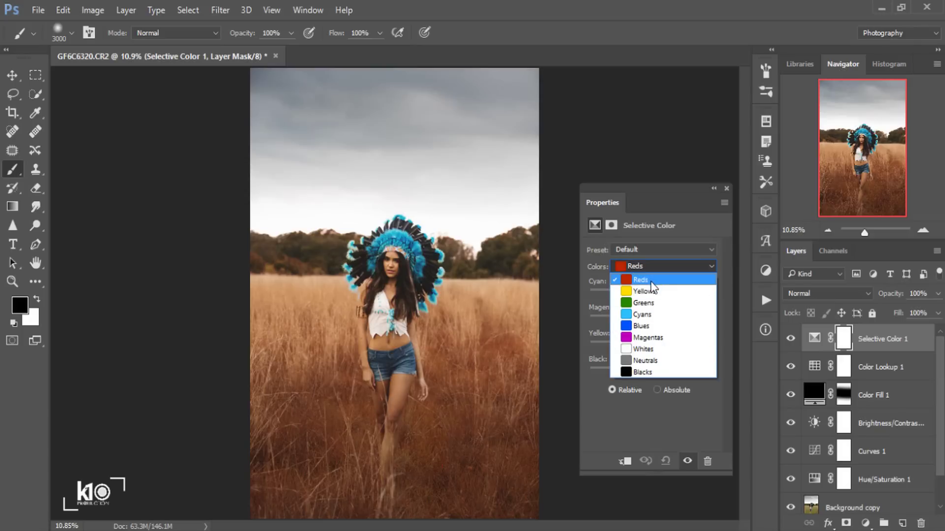
{"action": "left_click", "coordinate": [652, 282]}
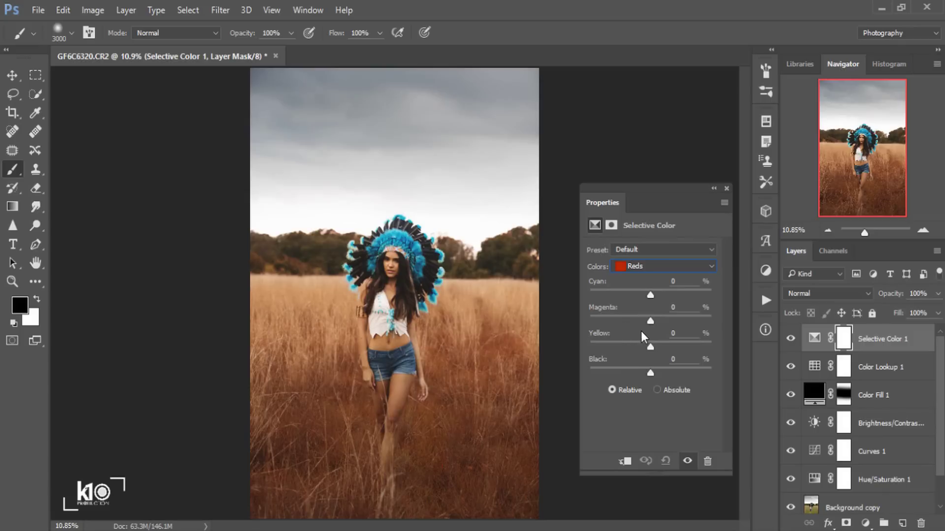
{"action": "left_click_drag", "start_coordinate": [671, 294], "coordinate": [667, 295]}
Step: Set the Selective Color Yellows to Cyan -19 and Yellow -11 with Magenta raised, and compare with the adjustment hidden
{"action": "left_click", "coordinate": [669, 268]}
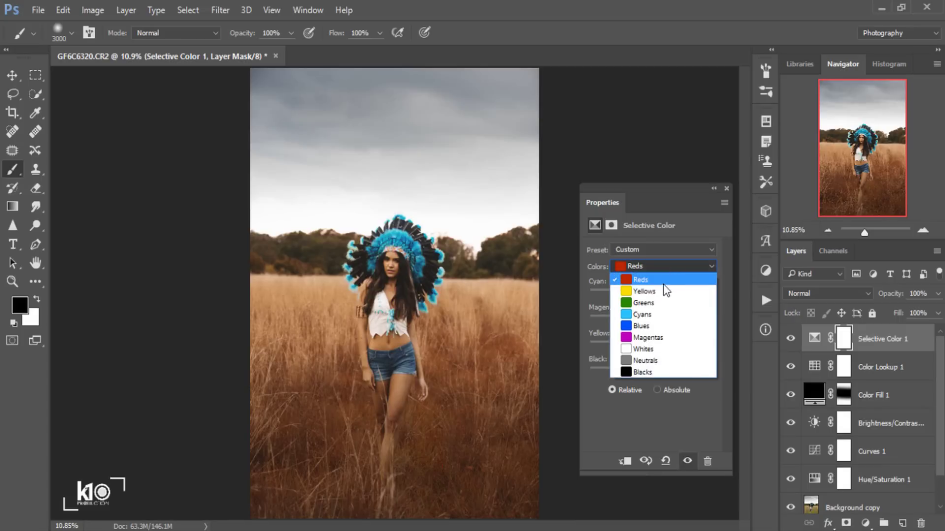
{"action": "left_click", "coordinate": [661, 291]}
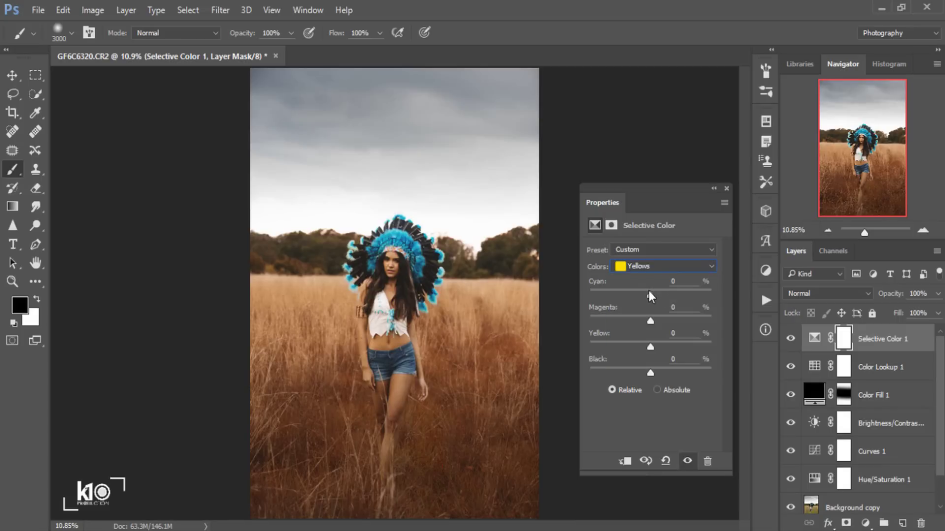
{"action": "left_click_drag", "start_coordinate": [648, 293], "coordinate": [642, 299]}
{"action": "left_click", "coordinate": [727, 188]}
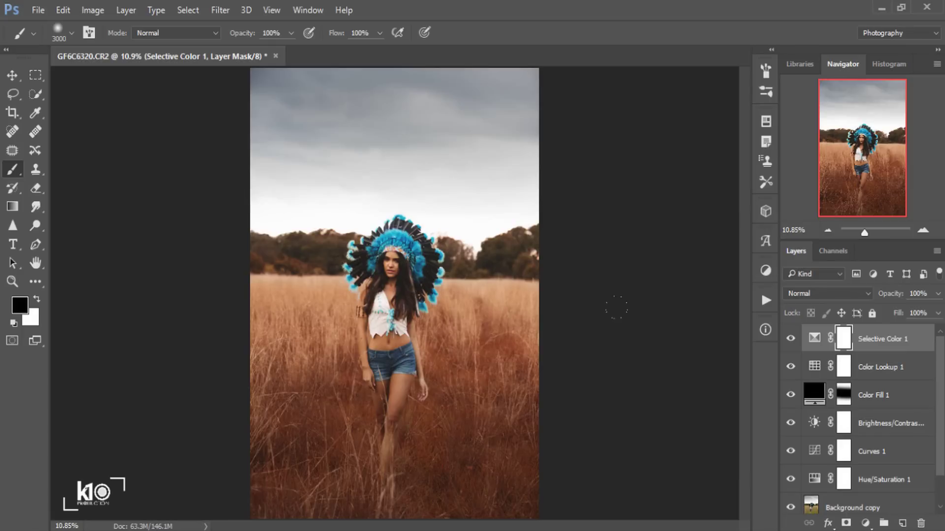
{"action": "left_click", "coordinate": [790, 339]}
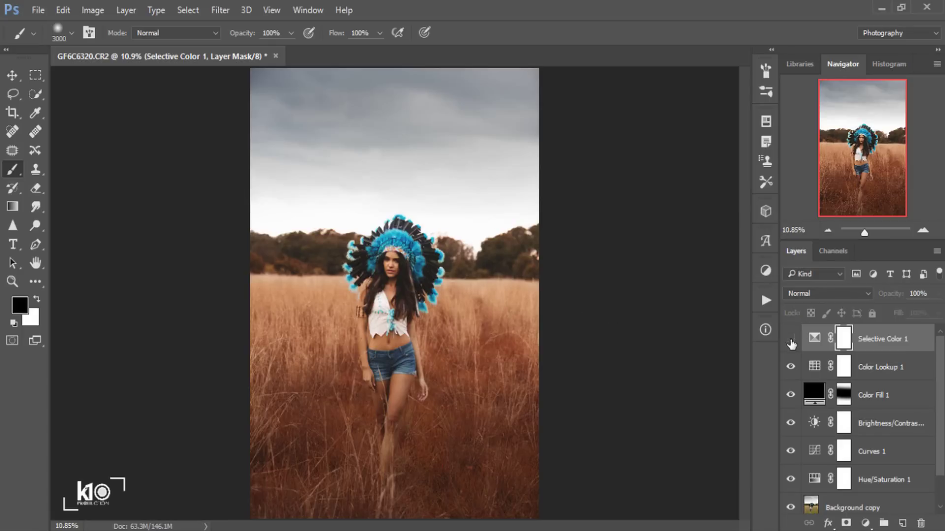
{"action": "left_click", "coordinate": [791, 338]}
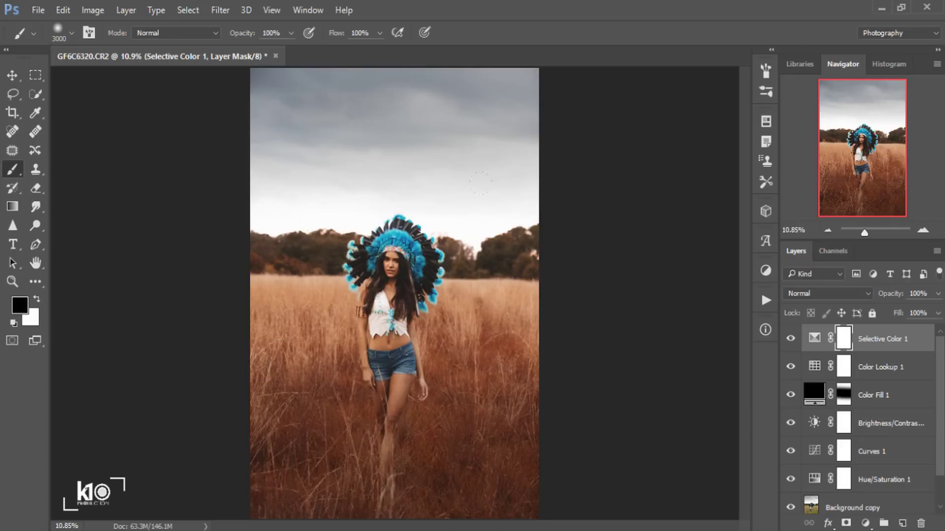
Step: Add a Brightness/Contrast adjustment layer above the Selective Color adjustment with Contrast set to 22
{"action": "left_click", "coordinate": [12, 75]}
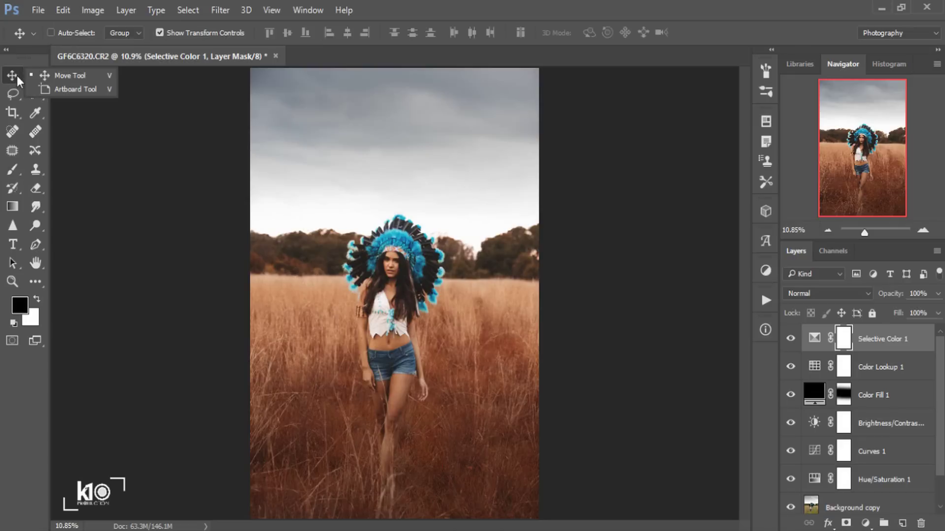
{"action": "left_click", "coordinate": [46, 75]}
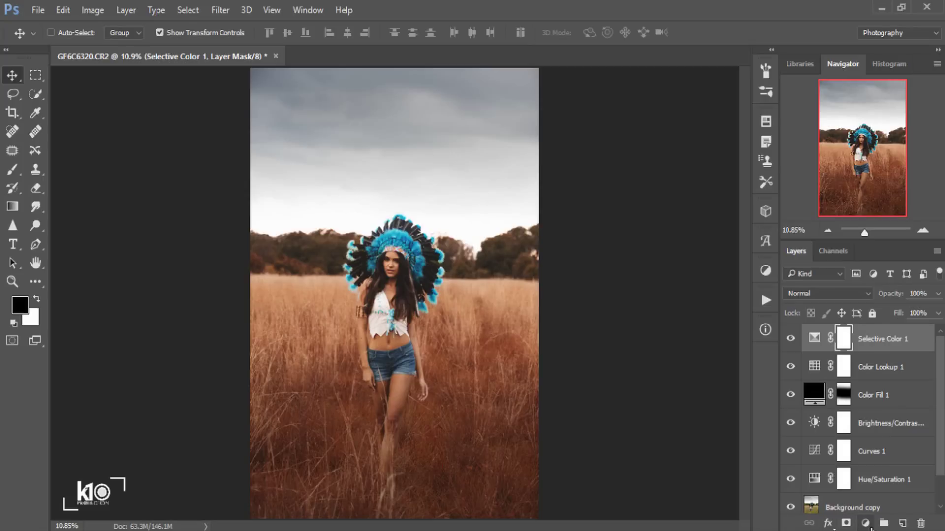
{"action": "left_click", "coordinate": [865, 523]}
{"action": "left_click", "coordinate": [892, 270]}
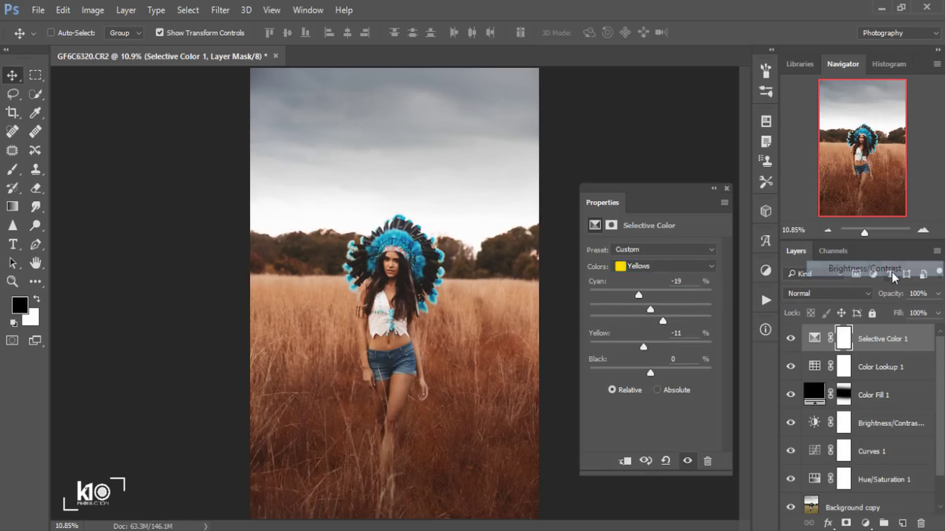
{"action": "left_click", "coordinate": [668, 306]}
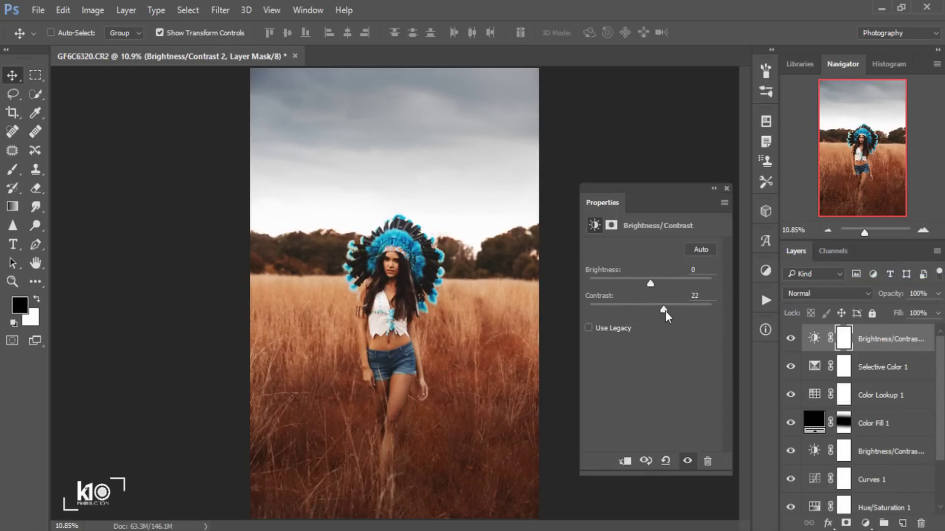
{"action": "left_click", "coordinate": [726, 188]}
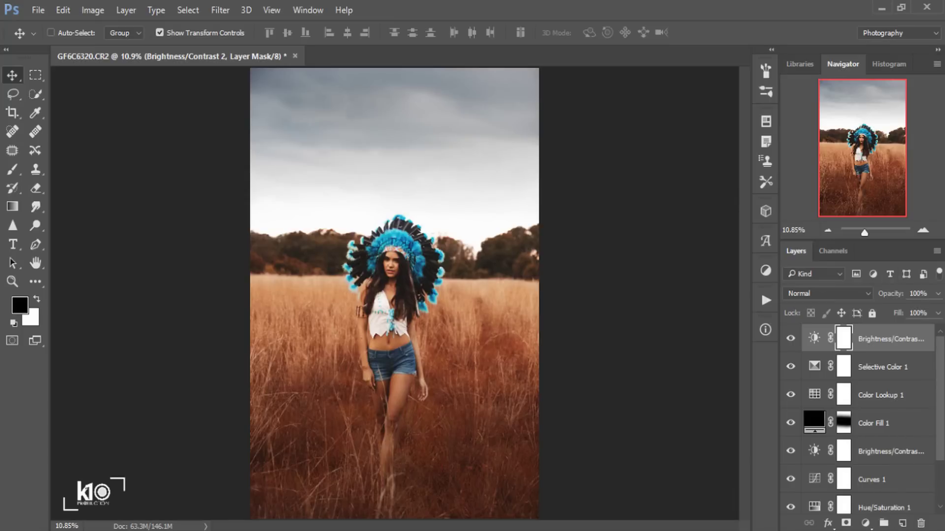
Step: Add a Gradient Fill layer using the dark, semi-transparent gradient preset, reversed so it darkens the sky
{"action": "left_click", "coordinate": [865, 523]}
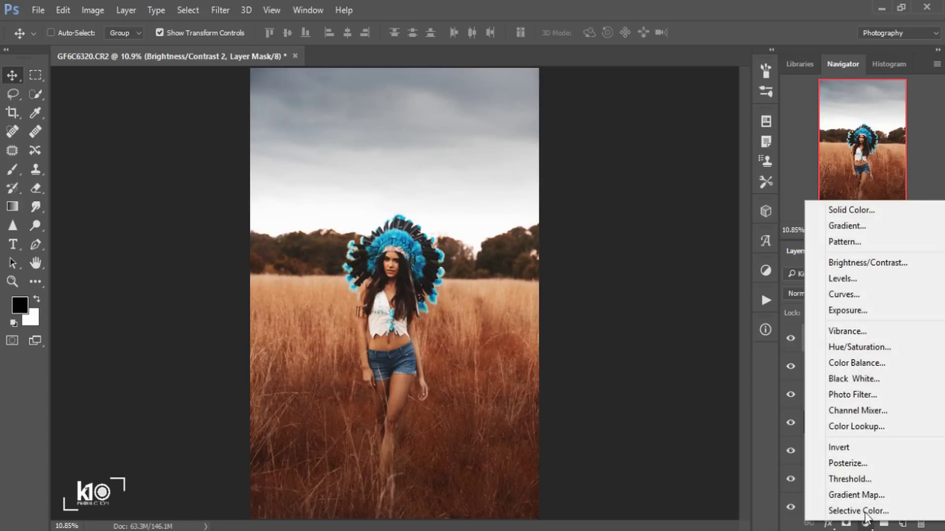
{"action": "left_click", "coordinate": [876, 226]}
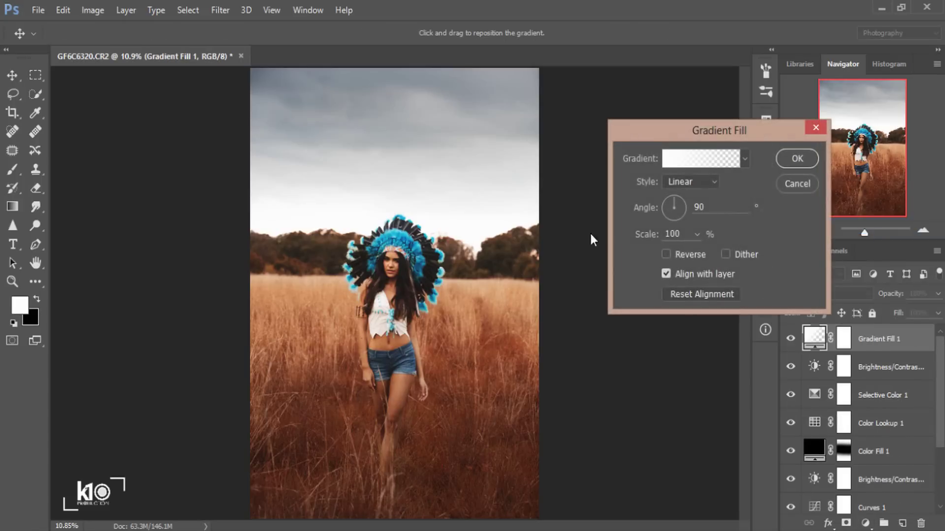
{"action": "left_click", "coordinate": [710, 154]}
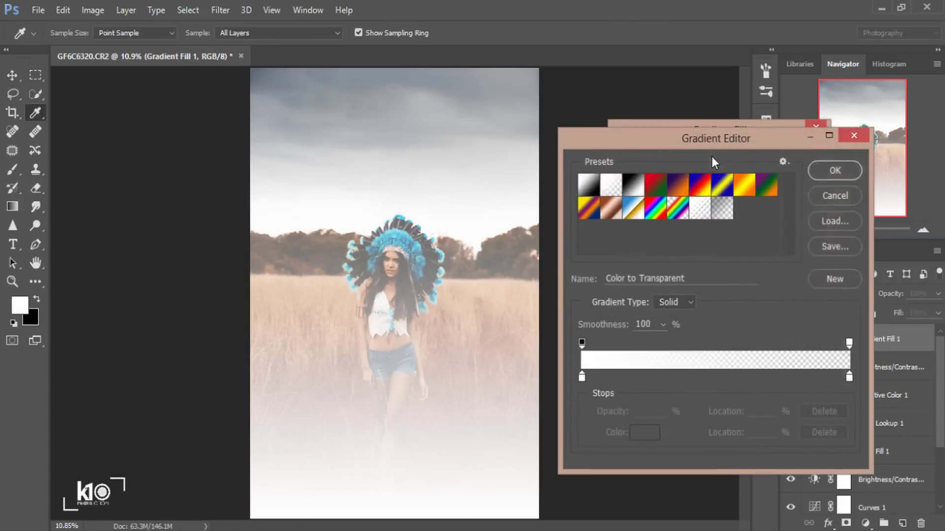
{"action": "left_click", "coordinate": [724, 210]}
{"action": "left_click", "coordinate": [849, 170]}
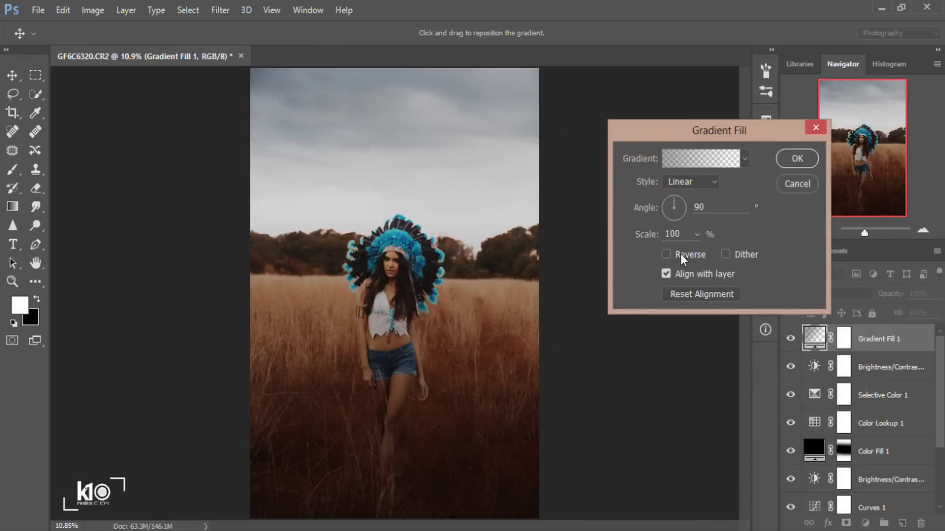
{"action": "left_click", "coordinate": [667, 254]}
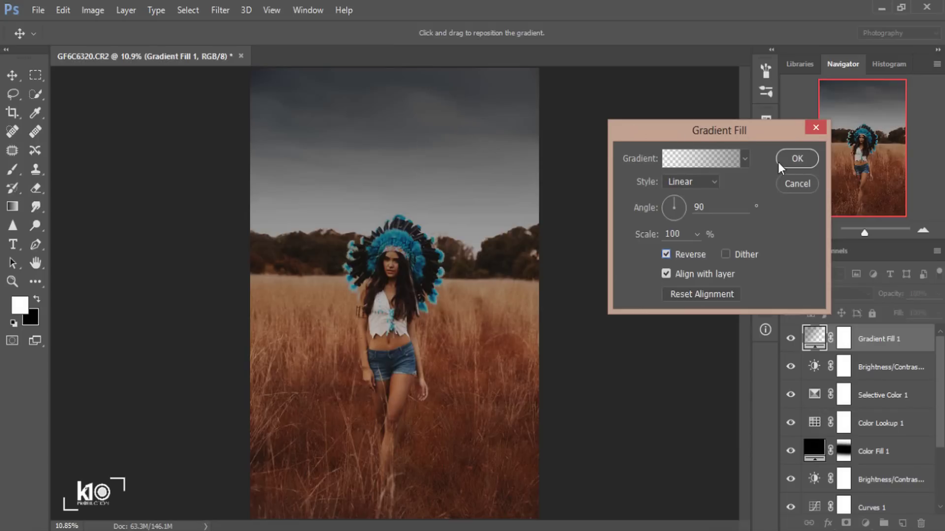
{"action": "left_click", "coordinate": [797, 158]}
Step: Set the Gradient Fill layer's opacity to 50% and select its layer mask
{"action": "left_click", "coordinate": [938, 294]}
{"action": "left_click_drag", "start_coordinate": [896, 308], "coordinate": [903, 311]}
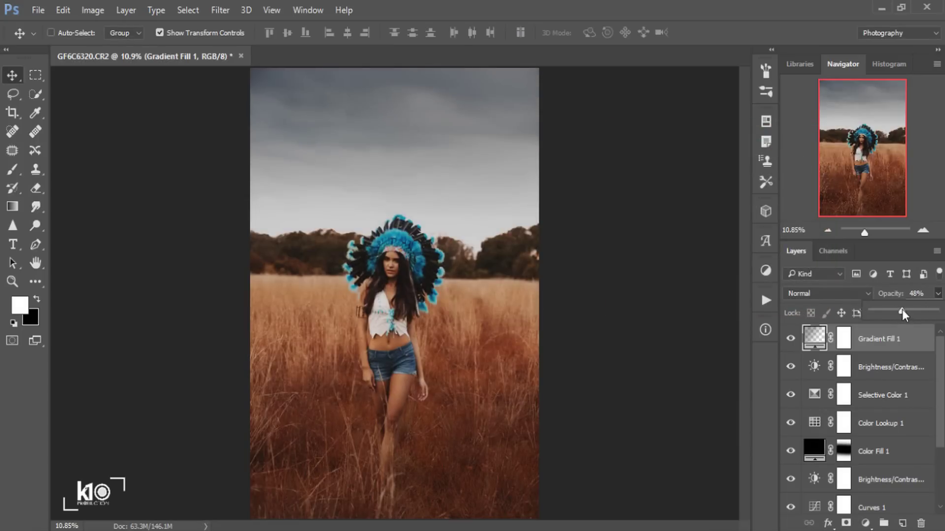
{"action": "left_click", "coordinate": [844, 339]}
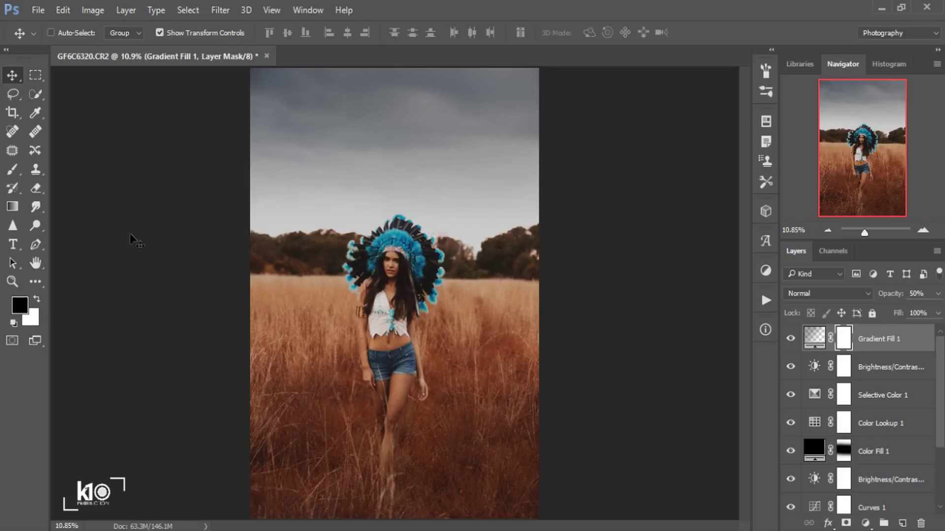
Step: Draw a linear black-to-white gradient on the Gradient Fill mask from the woman's chest up into the sky
{"action": "left_click", "coordinate": [13, 209]}
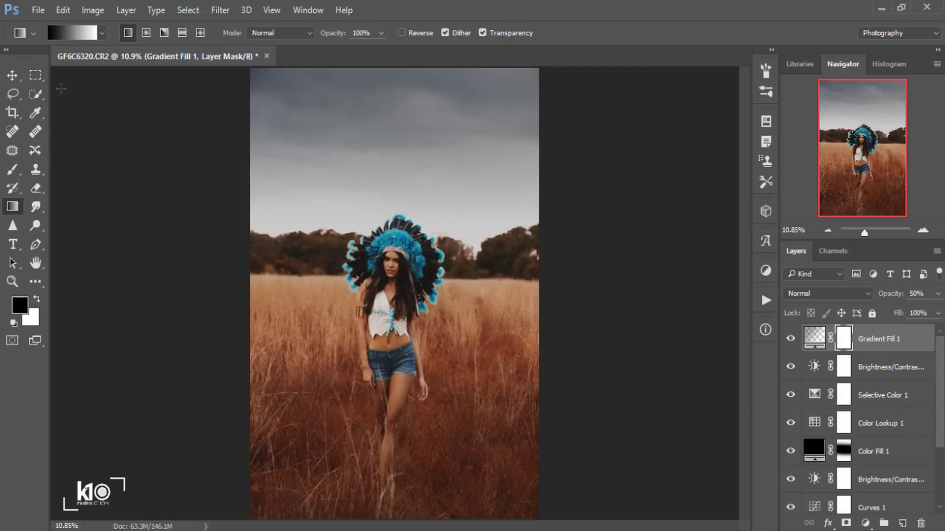
{"action": "left_click", "coordinate": [75, 31]}
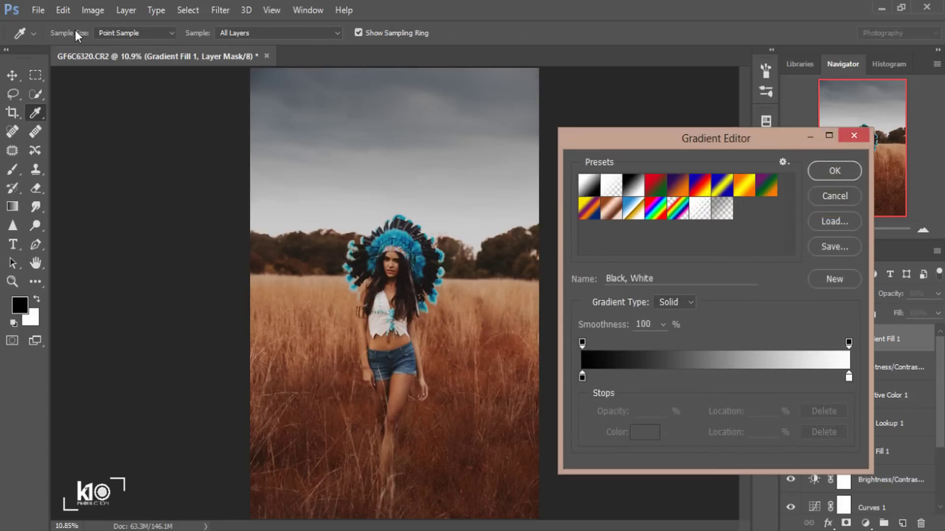
{"action": "left_click", "coordinate": [832, 169]}
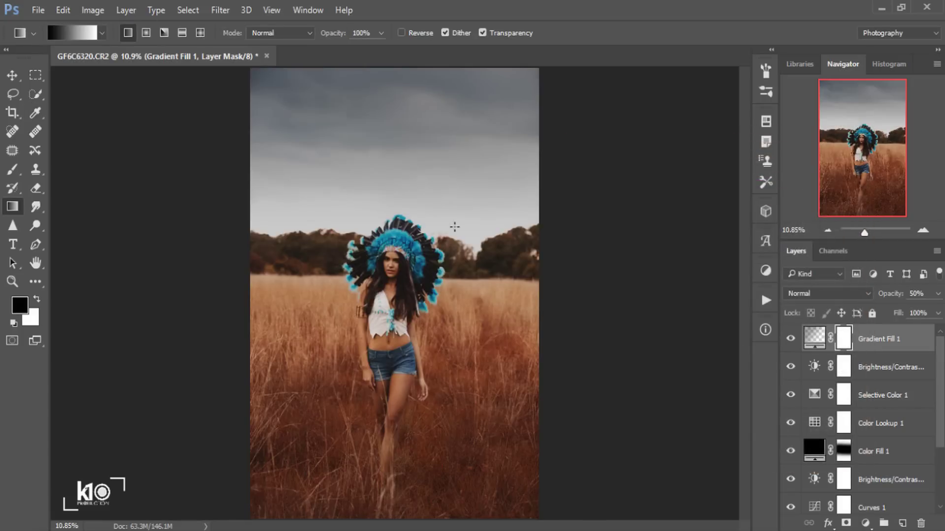
{"action": "left_click_drag", "start_coordinate": [404, 311], "coordinate": [399, 144]}
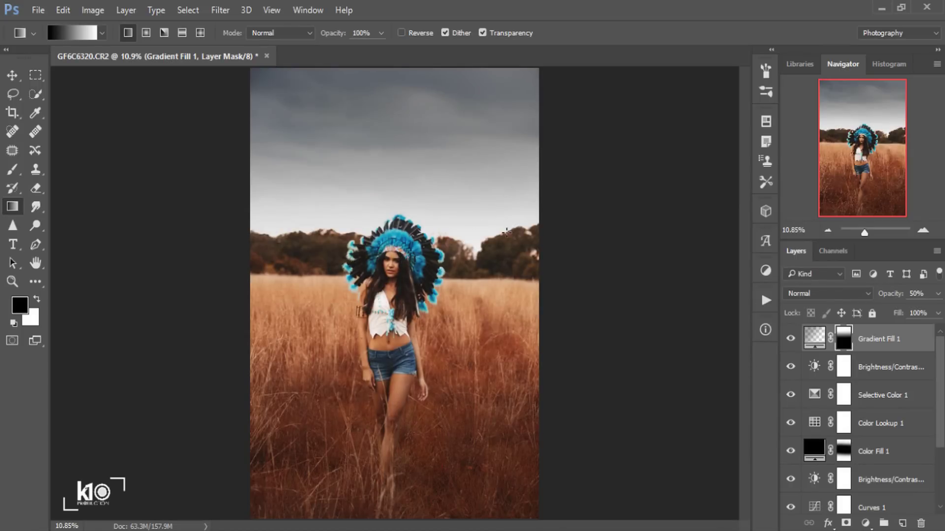
Step: Add a Levels adjustment layer with the white input at 216 and black input slightly raised, and compare with it hidden
{"action": "left_click", "coordinate": [865, 523]}
{"action": "left_click", "coordinate": [861, 278]}
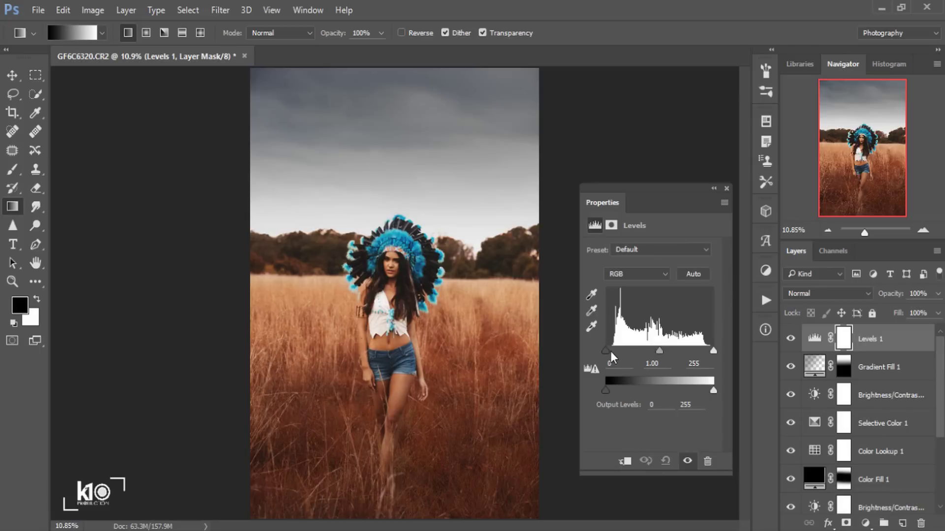
{"action": "mouse_move", "coordinate": [606, 353]}
{"action": "left_mouse_down"}
{"action": "mouse_move", "coordinate": [618, 350]}
{"action": "mouse_move", "coordinate": [607, 353]}
{"action": "left_mouse_up"}
{"action": "left_click_drag", "start_coordinate": [712, 352], "coordinate": [702, 358]}
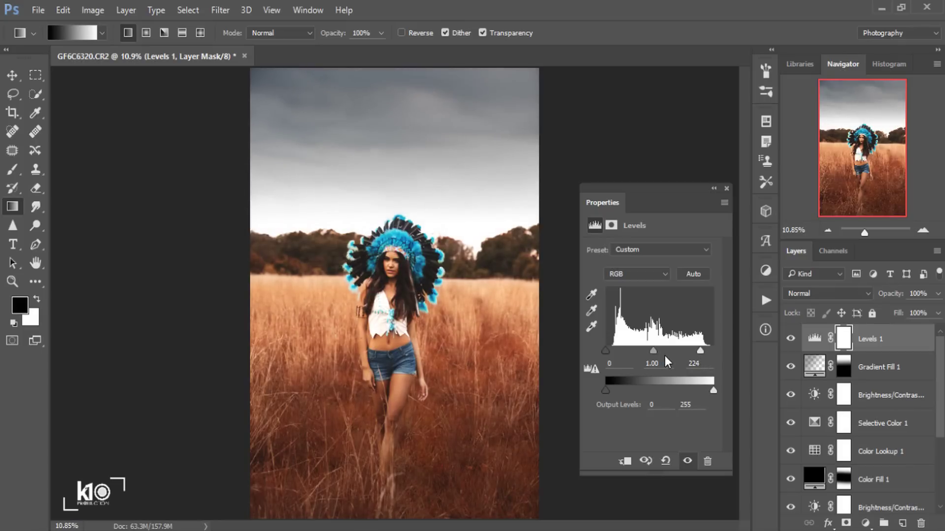
{"action": "left_click_drag", "start_coordinate": [654, 352], "coordinate": [654, 354]}
{"action": "left_click_drag", "start_coordinate": [695, 348], "coordinate": [697, 353]}
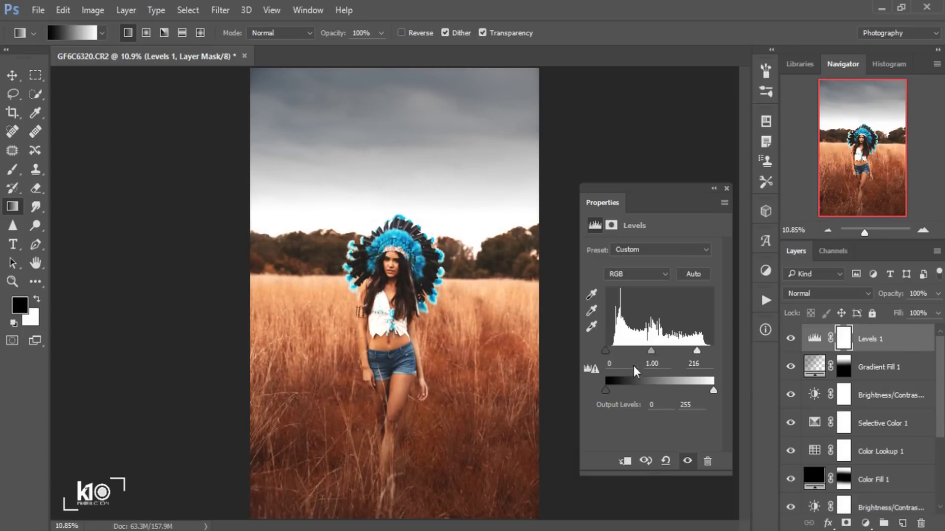
{"action": "left_click_drag", "start_coordinate": [609, 353], "coordinate": [607, 353]}
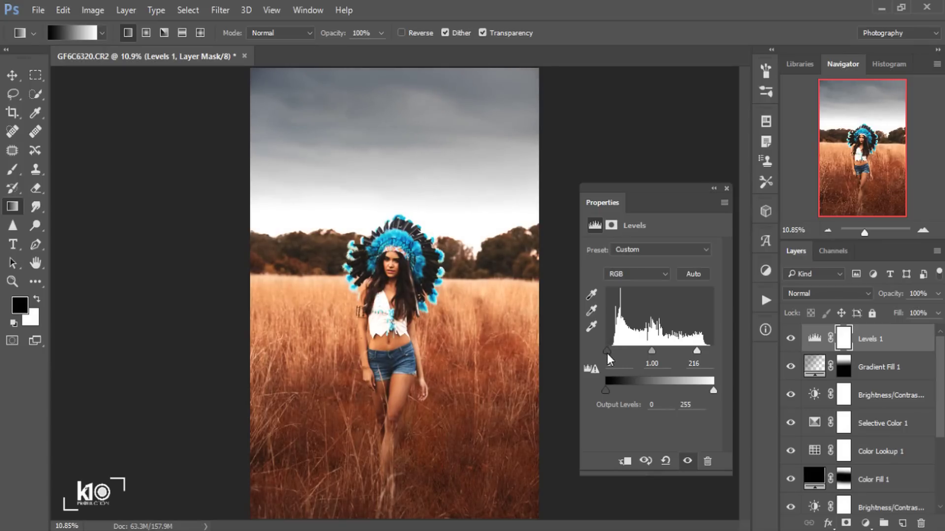
{"action": "left_click", "coordinate": [727, 188]}
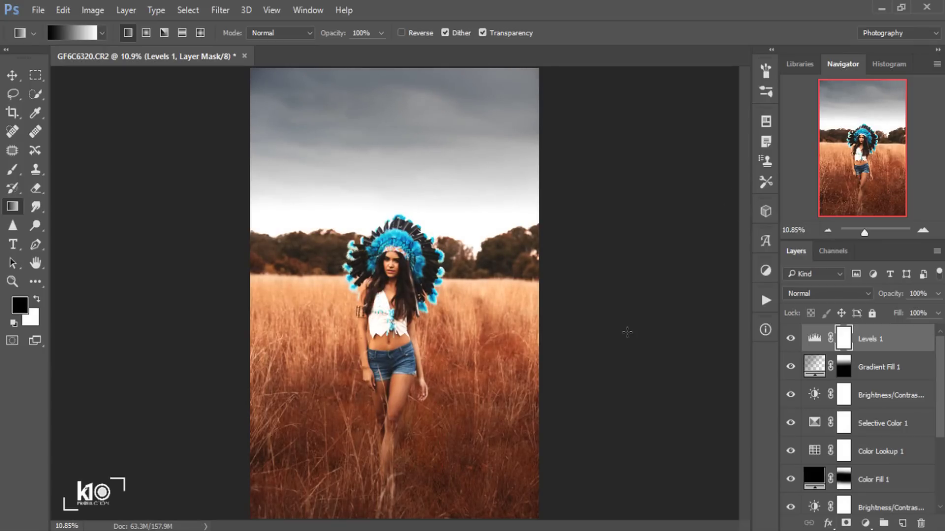
{"action": "left_click", "coordinate": [791, 339]}
{"action": "left_click", "coordinate": [790, 339]}
Step: Add a Color Balance adjustment layer shifting the midtones slightly towards cyan and blue, and check the result with it hidden and up close
{"action": "left_click", "coordinate": [866, 523]}
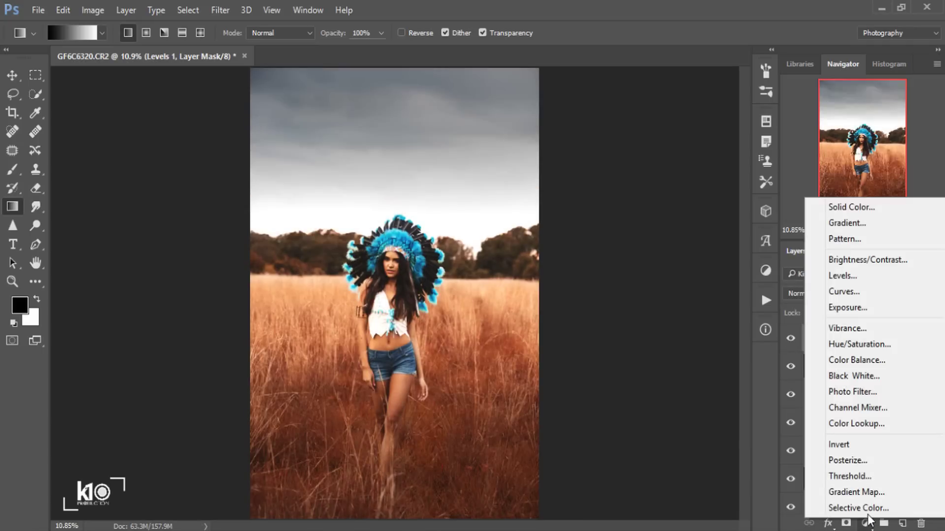
{"action": "left_click", "coordinate": [858, 361]}
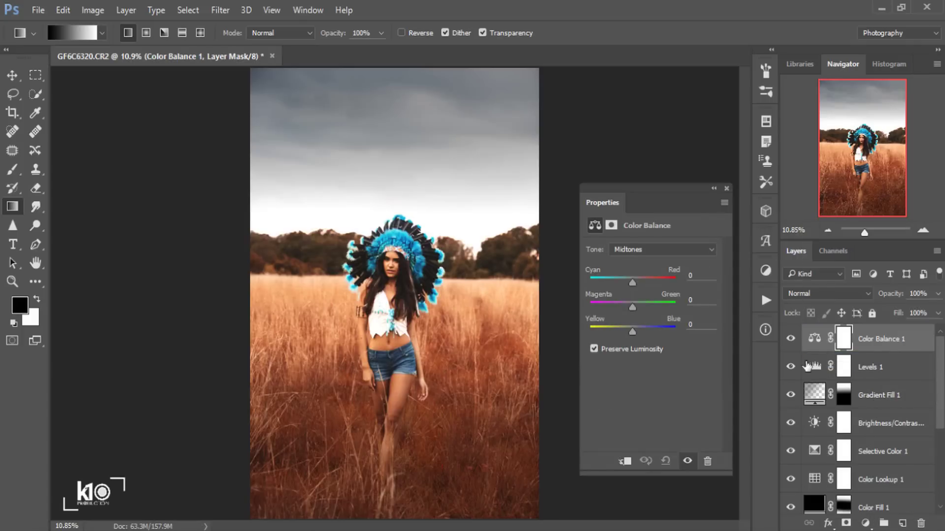
{"action": "left_click_drag", "start_coordinate": [680, 190], "coordinate": [675, 212]}
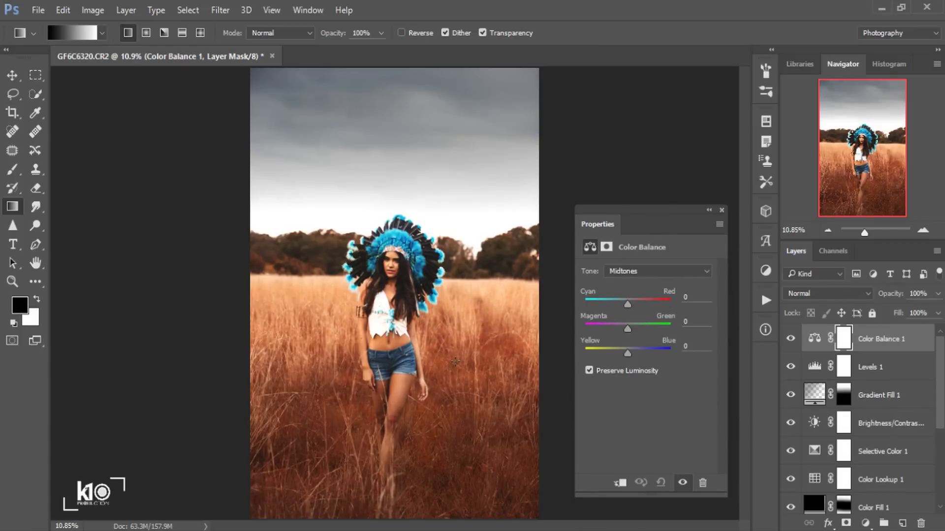
{"action": "left_click_drag", "start_coordinate": [627, 303], "coordinate": [624, 305]}
{"action": "left_click", "coordinate": [628, 355]}
{"action": "left_click_drag", "start_coordinate": [632, 350], "coordinate": [632, 350]}
{"action": "left_click", "coordinate": [722, 210]}
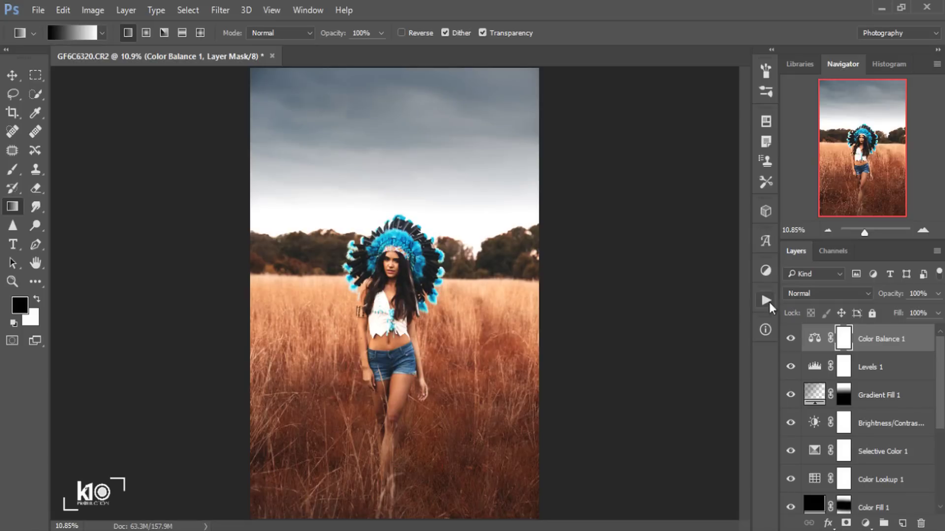
{"action": "left_click", "coordinate": [791, 340]}
{"action": "left_click", "coordinate": [791, 339]}
{"action": "key", "text": "ctrl+plus"}
{"action": "key", "text": "ctrl+plus"}
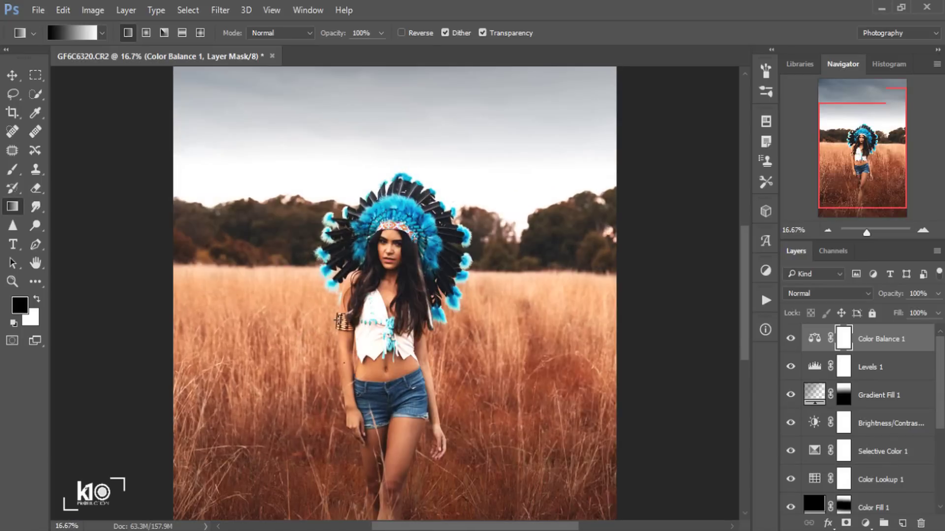
{"action": "left_click_drag", "start_coordinate": [867, 186], "coordinate": [866, 134]}
{"action": "key", "text": "ctrl+0"}
Step: Copy the orange glow from 12.jpg into the portrait as a new top layer, centring the glow near the photo's right edge at horizon height
{"action": "key", "text": "v"}
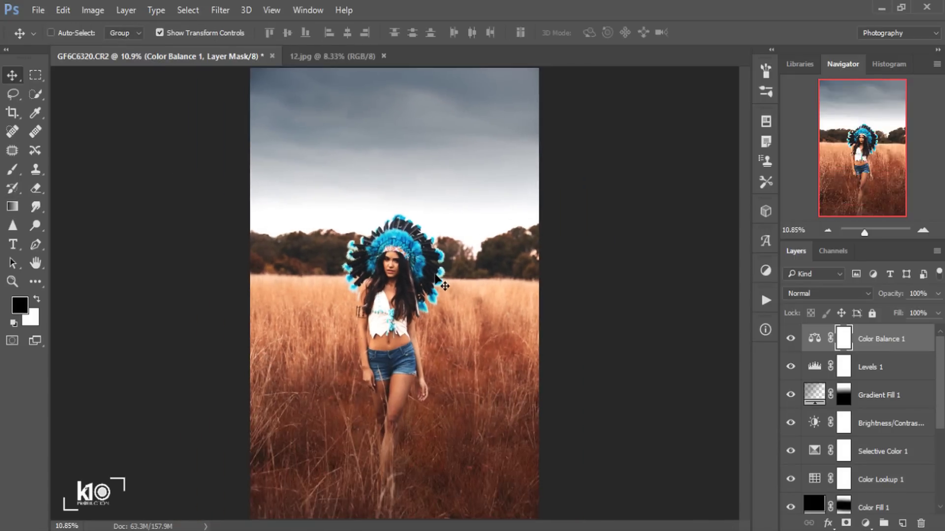
{"action": "left_click_drag", "start_coordinate": [335, 57], "coordinate": [359, 320]}
{"action": "left_click_drag", "start_coordinate": [432, 325], "coordinate": [187, 308]}
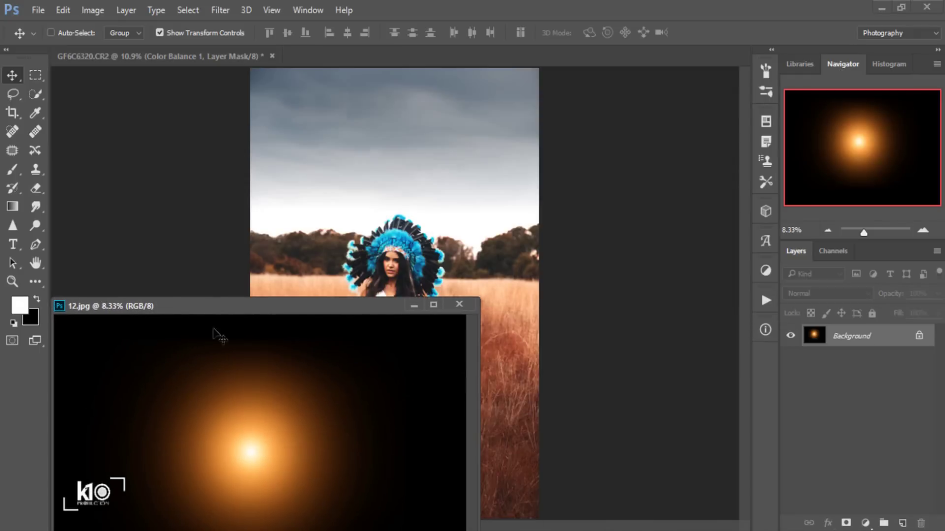
{"action": "left_click_drag", "start_coordinate": [264, 363], "coordinate": [427, 287]}
{"action": "left_click", "coordinate": [414, 305]}
{"action": "left_click_drag", "start_coordinate": [468, 317], "coordinate": [455, 300]}
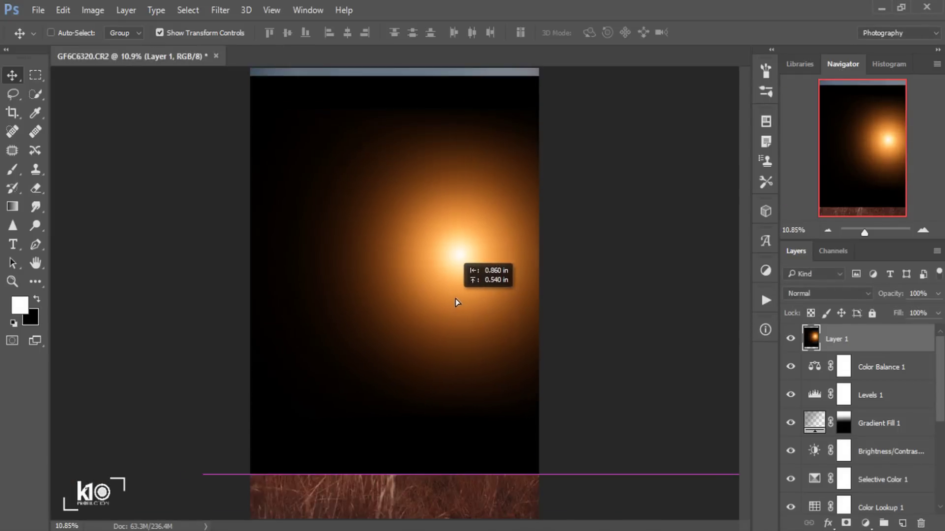
{"action": "left_click_drag", "start_coordinate": [574, 309], "coordinate": [619, 298]}
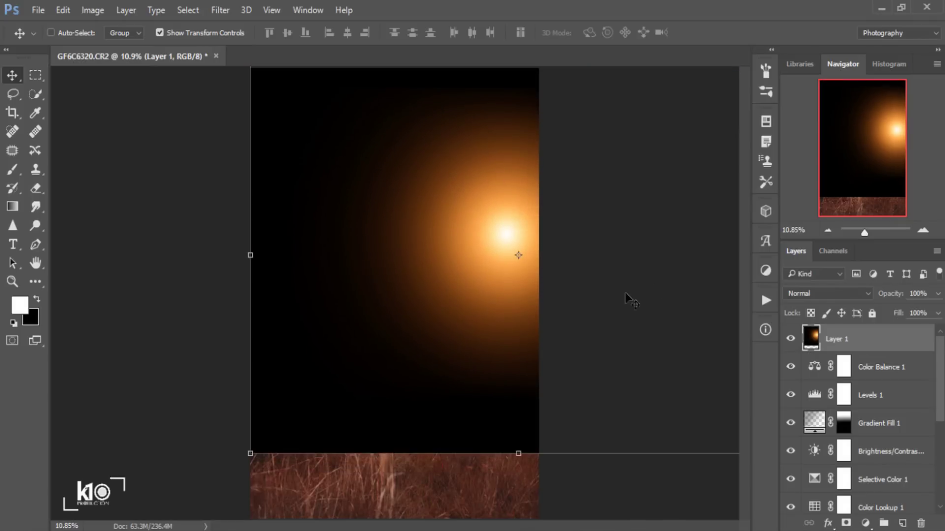
{"action": "left_click_drag", "start_coordinate": [476, 298], "coordinate": [487, 299]}
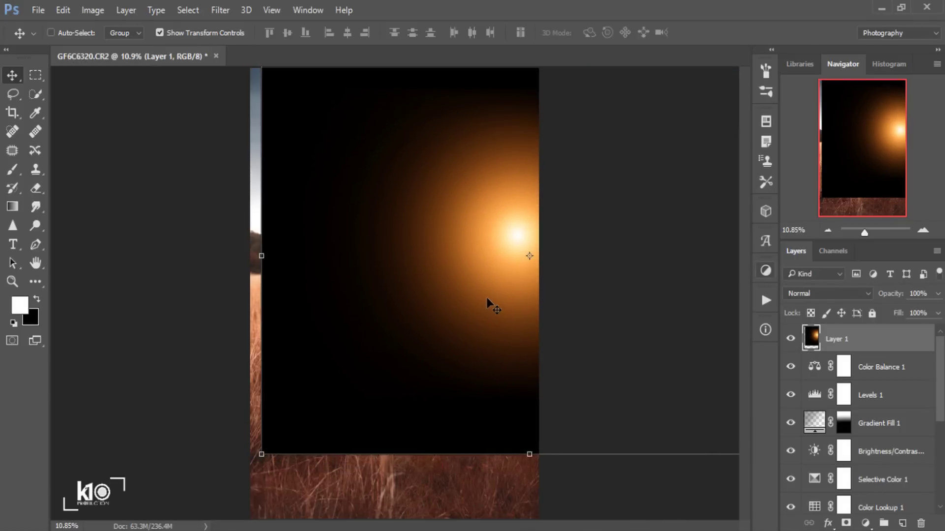
Step: Set the glow layer's blend mode to Screen and move the glow over the trees at the photo's right edge
{"action": "left_click", "coordinate": [820, 296]}
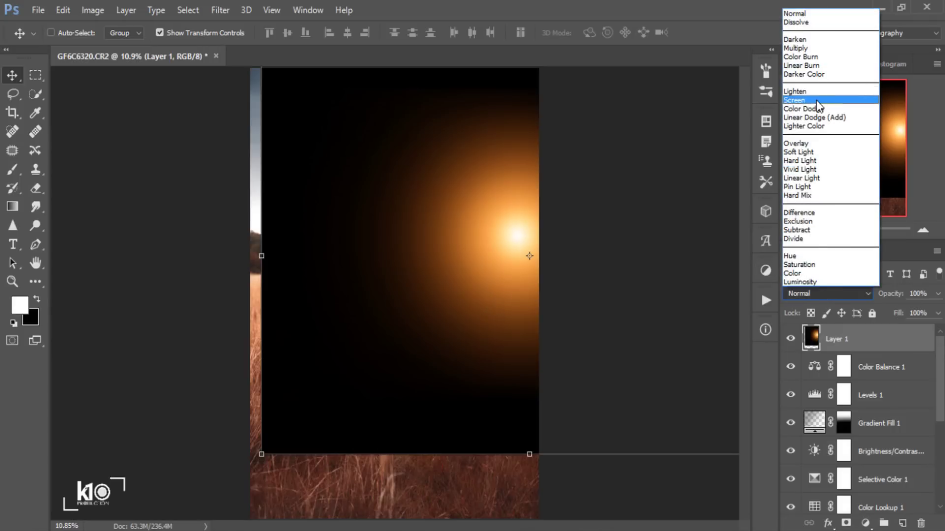
{"action": "left_click", "coordinate": [803, 114]}
{"action": "left_click_drag", "start_coordinate": [536, 296], "coordinate": [541, 302]}
{"action": "left_click_drag", "start_coordinate": [426, 324], "coordinate": [532, 295]}
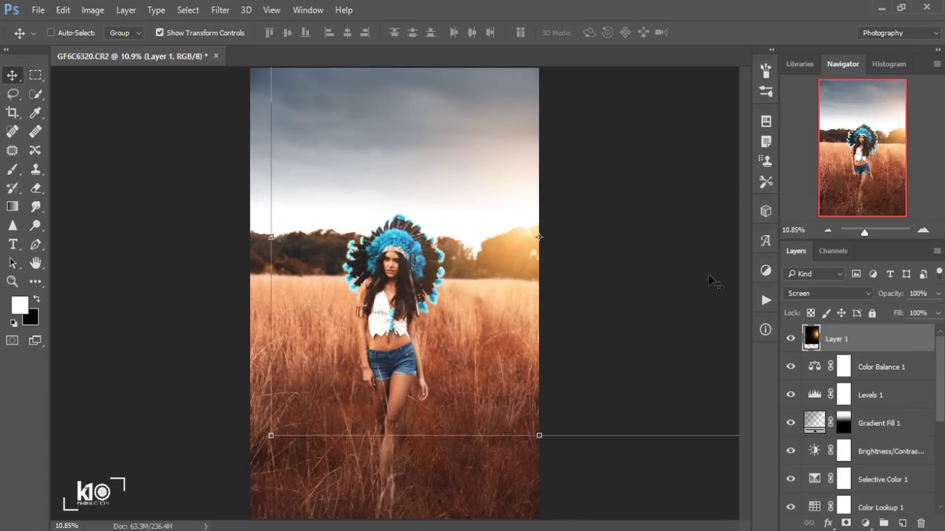
Step: Set the glow layer's opacity to 96% and compare the photo with the glow hidden
{"action": "left_click", "coordinate": [792, 340]}
{"action": "left_click", "coordinate": [792, 339]}
{"action": "left_click", "coordinate": [937, 295]}
{"action": "left_click_drag", "start_coordinate": [922, 311], "coordinate": [934, 314]}
{"action": "left_click", "coordinate": [858, 354]}
{"action": "left_click", "coordinate": [789, 345]}
{"action": "left_click", "coordinate": [790, 344]}
Step: Soften the glow layer with a Gaussian Blur
{"action": "left_click", "coordinate": [219, 11]}
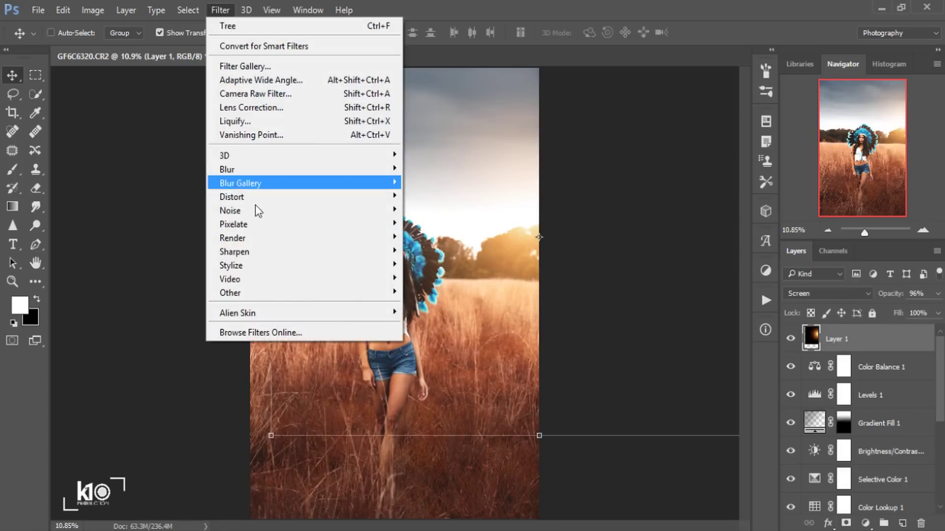
{"action": "mouse_move", "coordinate": [254, 168]}
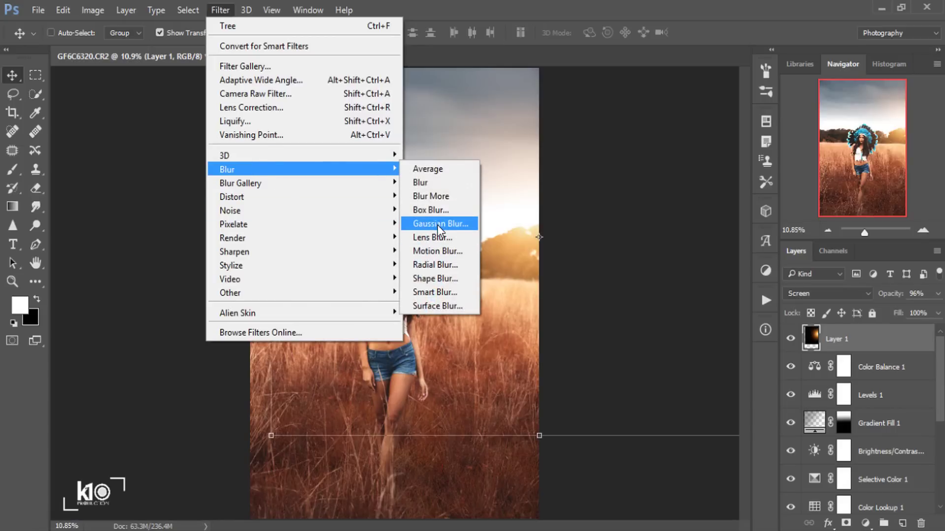
{"action": "left_click", "coordinate": [438, 226]}
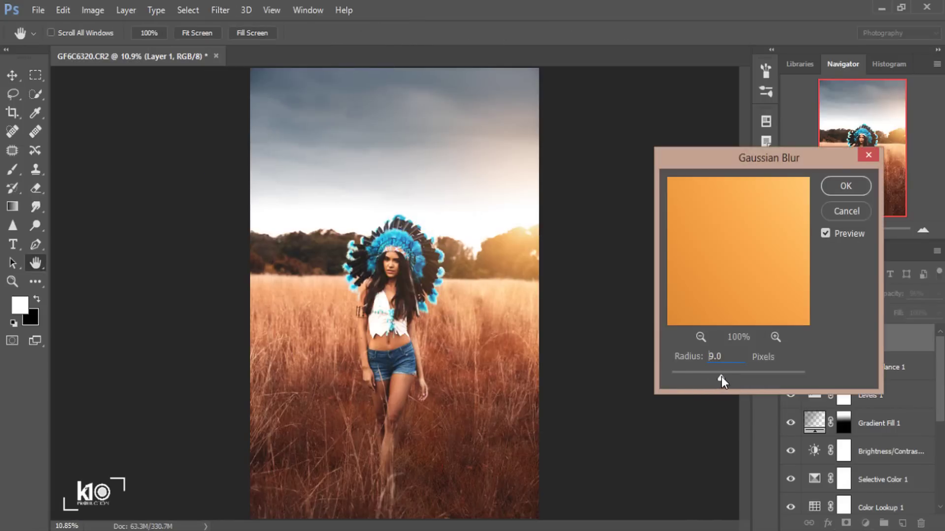
{"action": "left_click_drag", "start_coordinate": [728, 375], "coordinate": [724, 376]}
{"action": "left_click", "coordinate": [846, 183]}
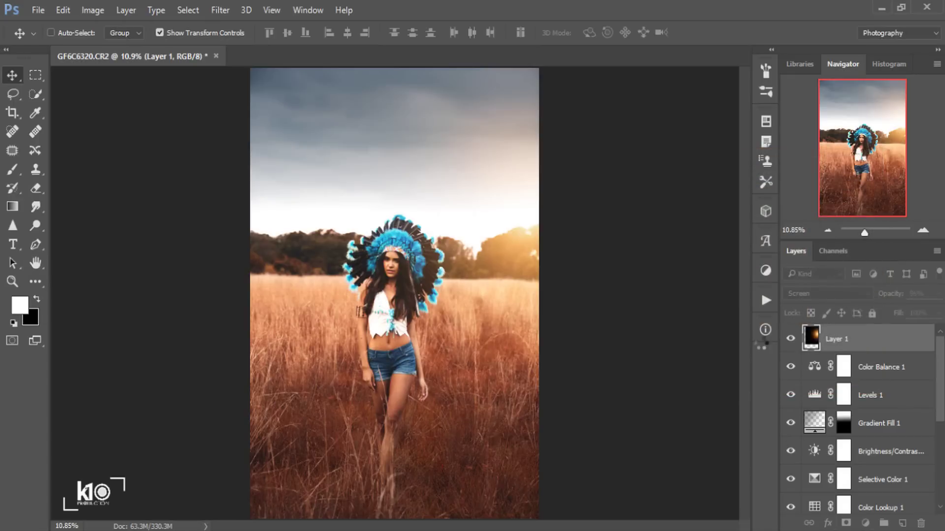
{"action": "key", "text": "m"}
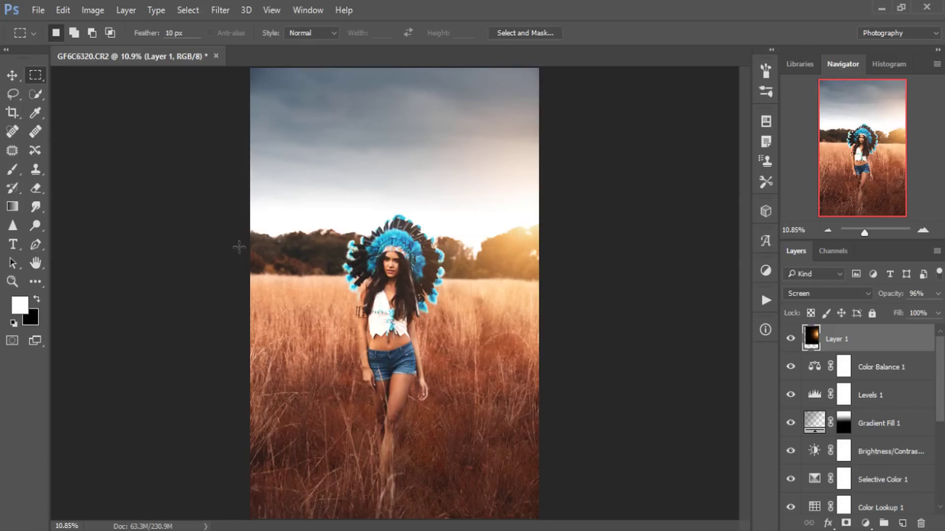